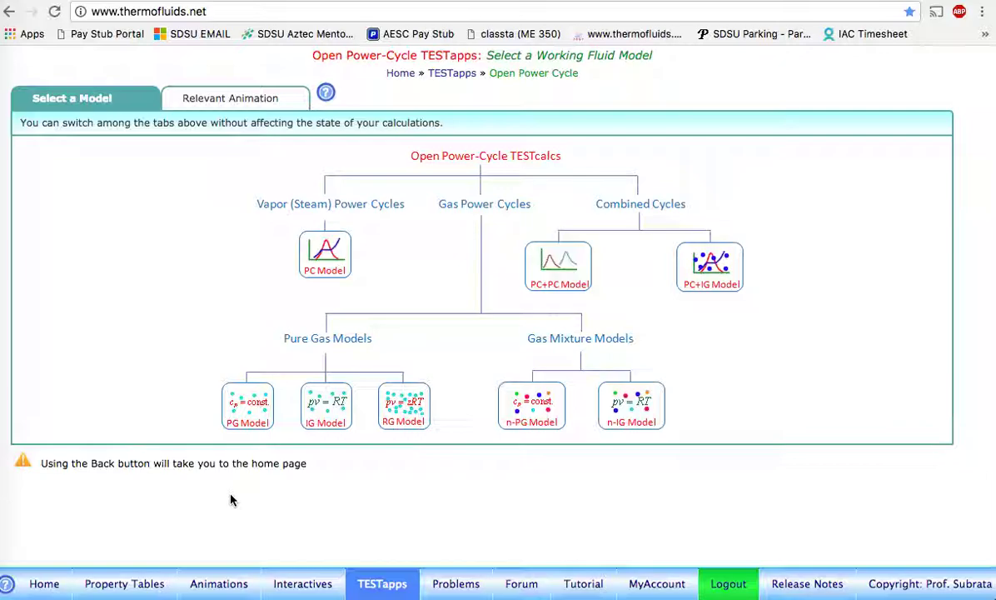
Open the gas power cycle PG-model TESTapp and calculate State-1 with p1 100 kPa, T1 300 K and mdot1 5 kg/s.
left_click(246, 407)
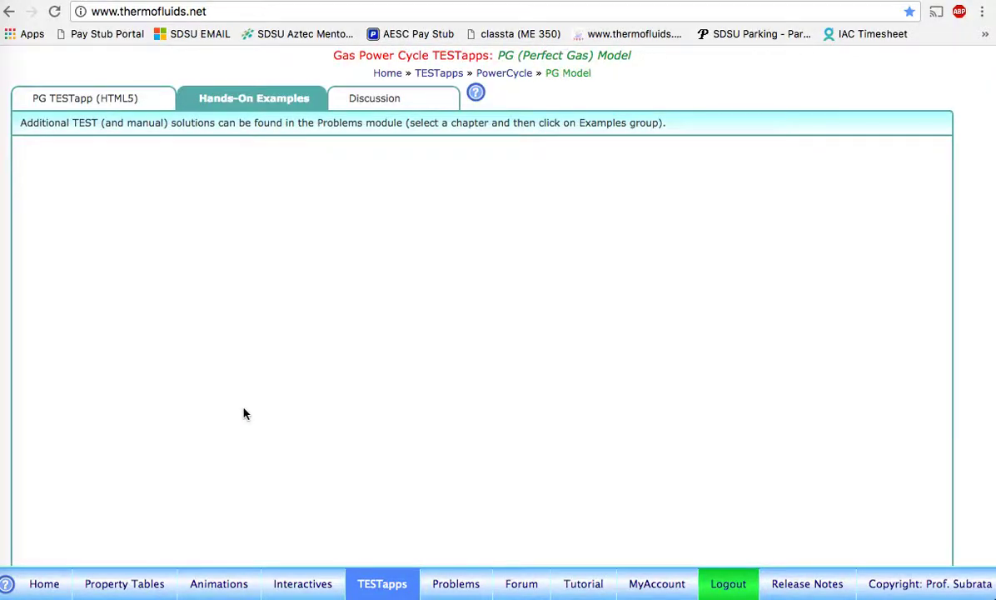
left_click(125, 100)
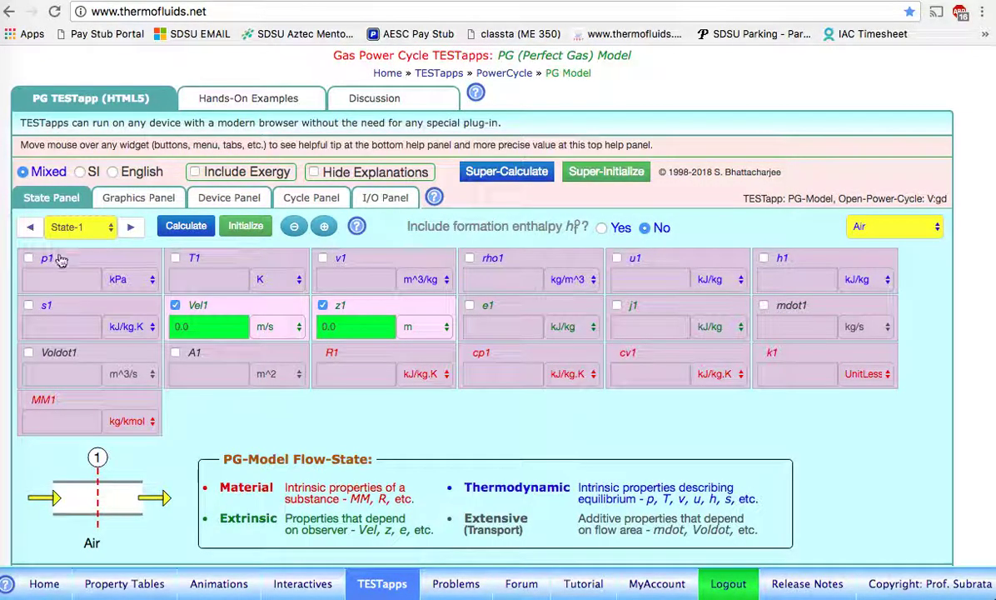
left_click(58, 279)
type("0")
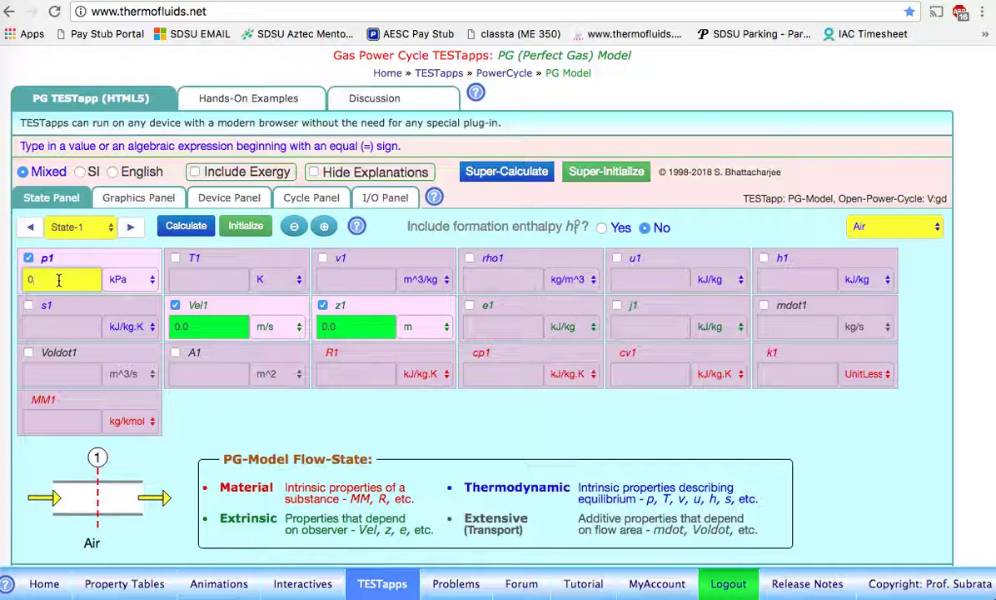
type(".100")
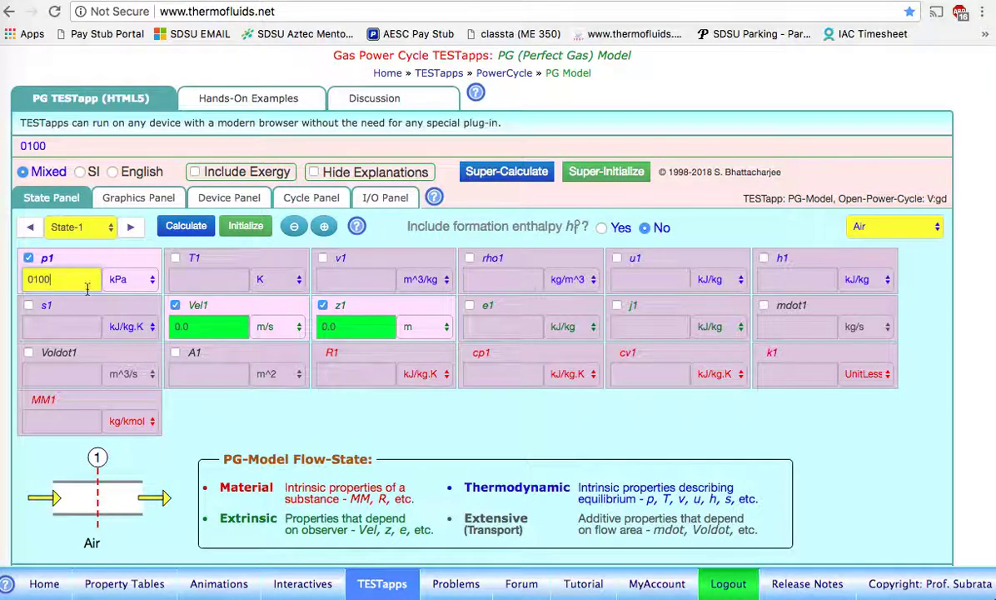
left_click(193, 279)
type("0")
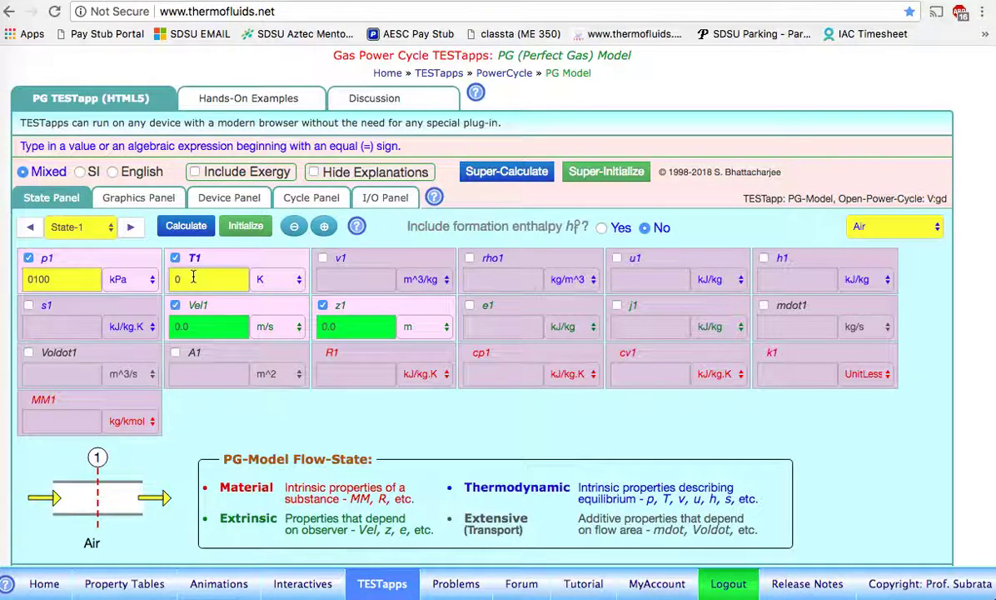
type("300")
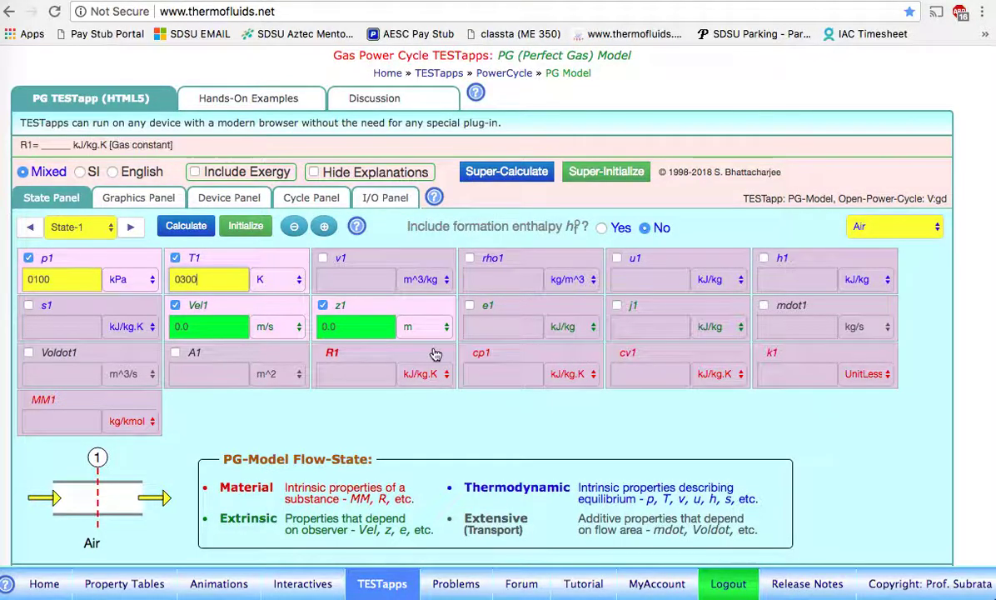
left_click(810, 327)
type("0")
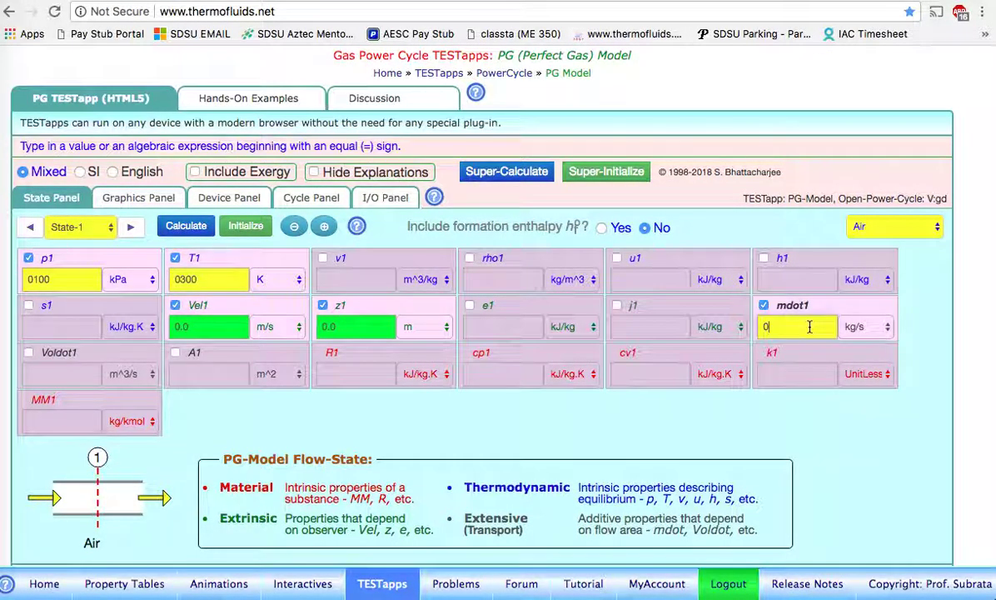
type("5")
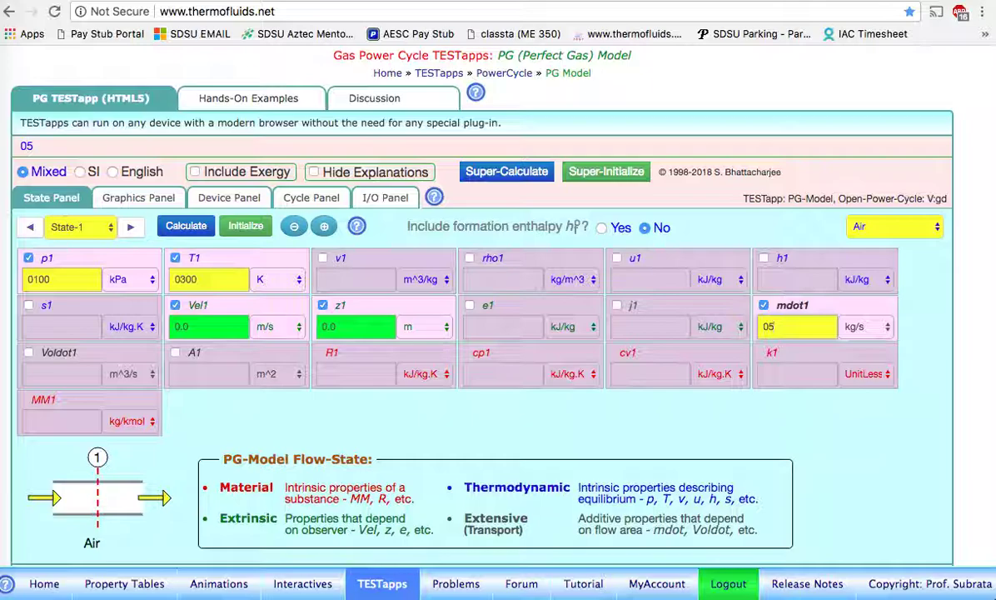
left_click(192, 230)
Calculate State-2 with p2 =12p1, s2 =s1 and mdot2 =mdot1, and advance to State-3.
left_click(129, 228)
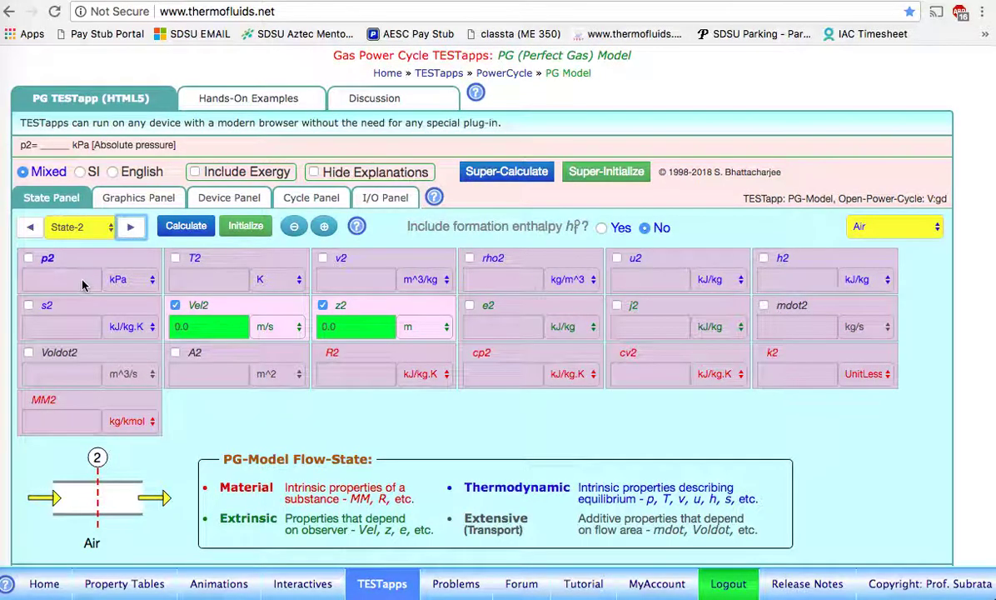
left_click(83, 281)
type("012")
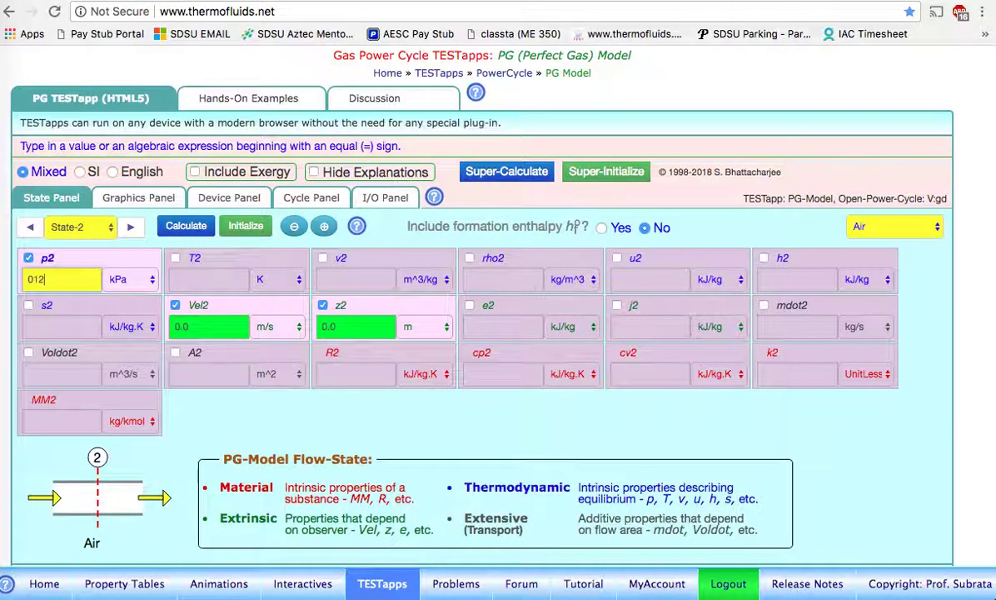
key("Return")
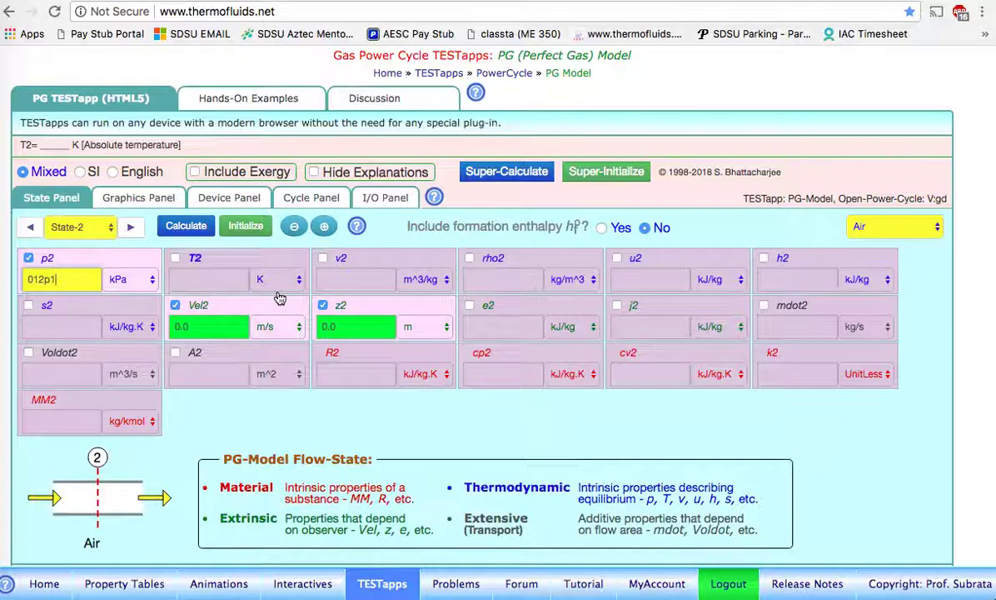
left_click(64, 326)
type("0")
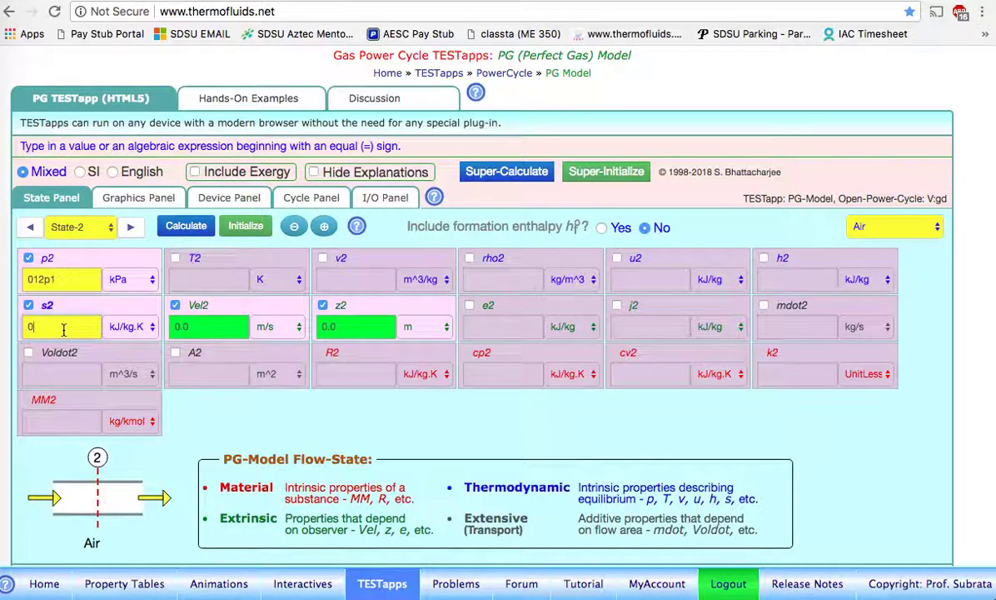
type("=s1")
left_click(772, 318)
type("0")
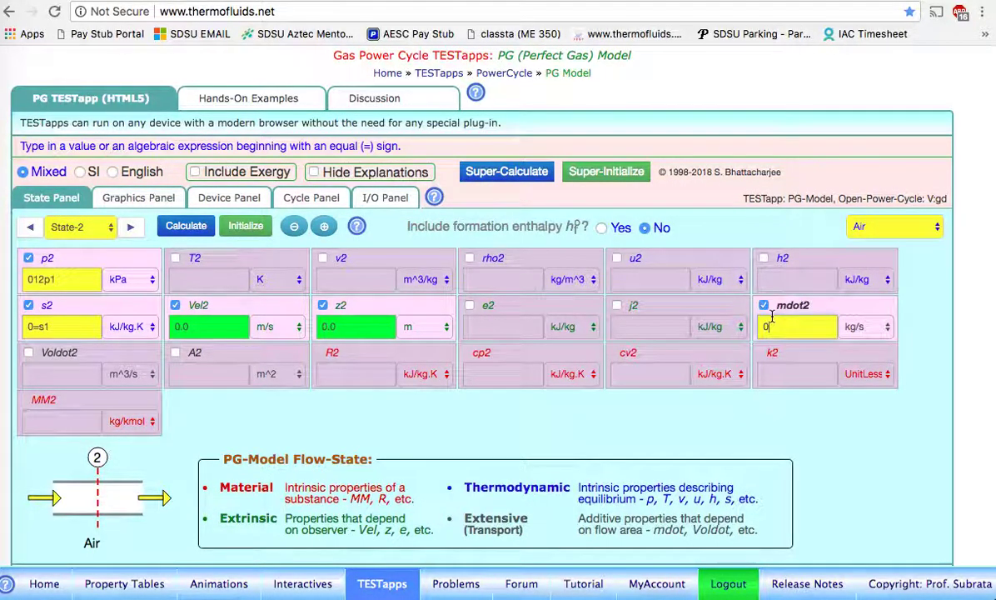
type("mdot1")
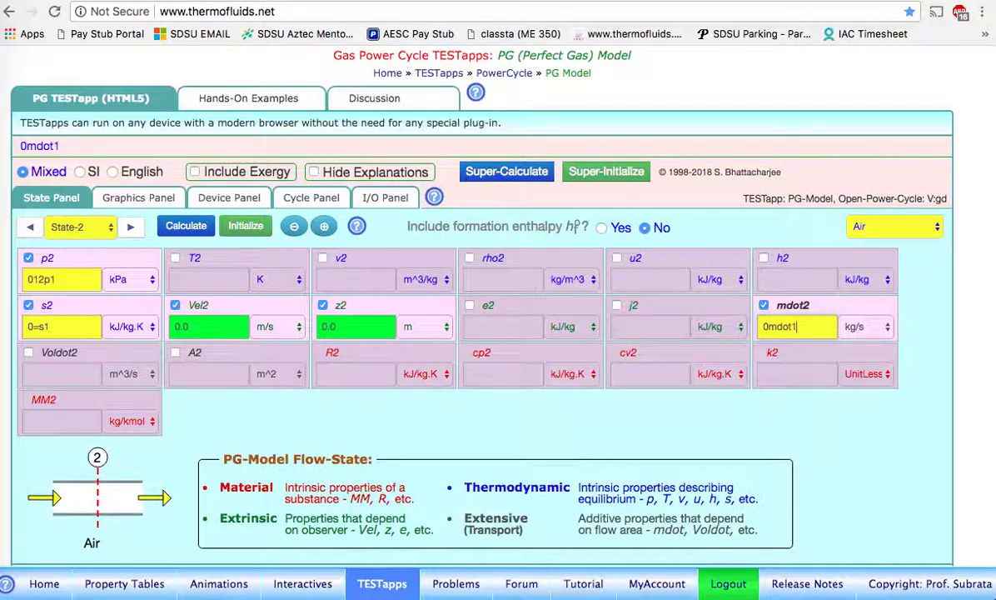
left_click(185, 225)
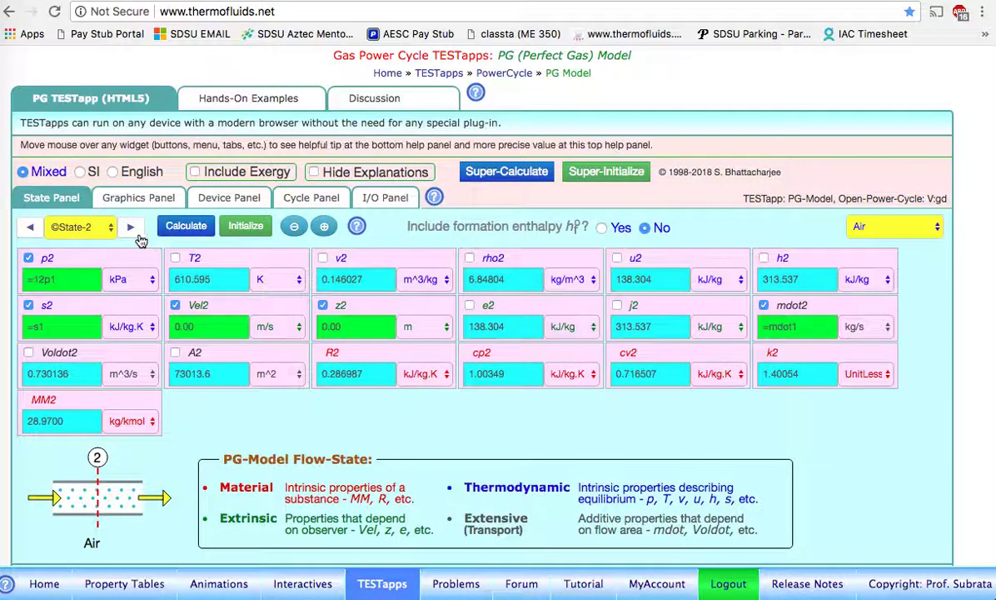
left_click(130, 226)
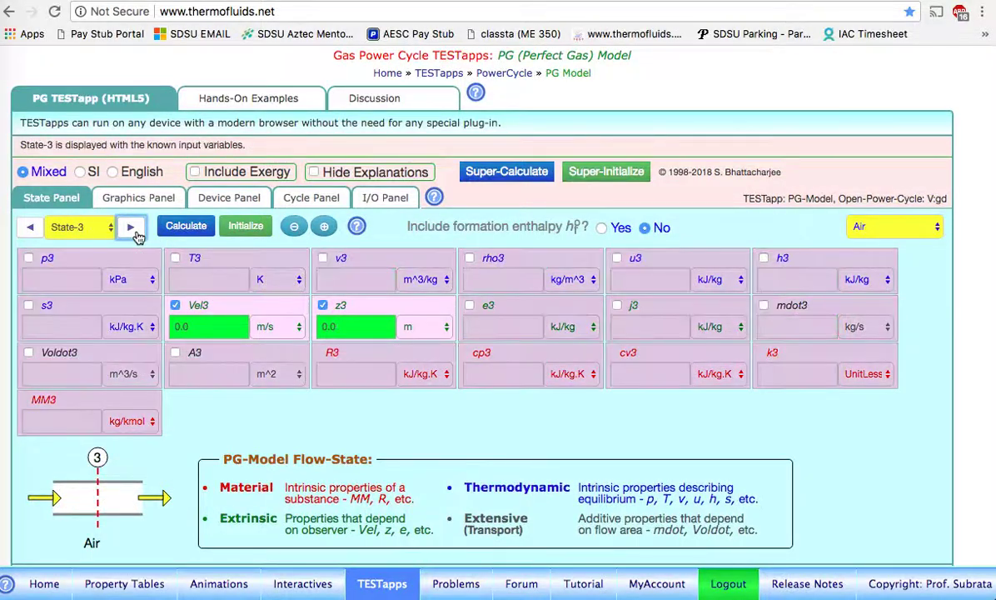
Enter the pressure p3 of State-3 as =p2.
left_click(83, 284)
type("0")
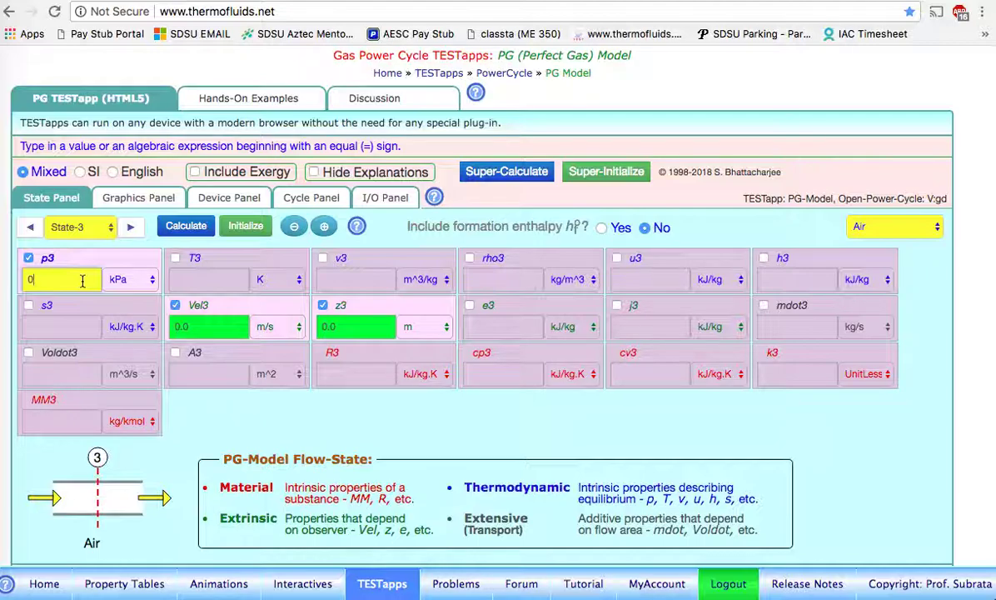
type("=p2")
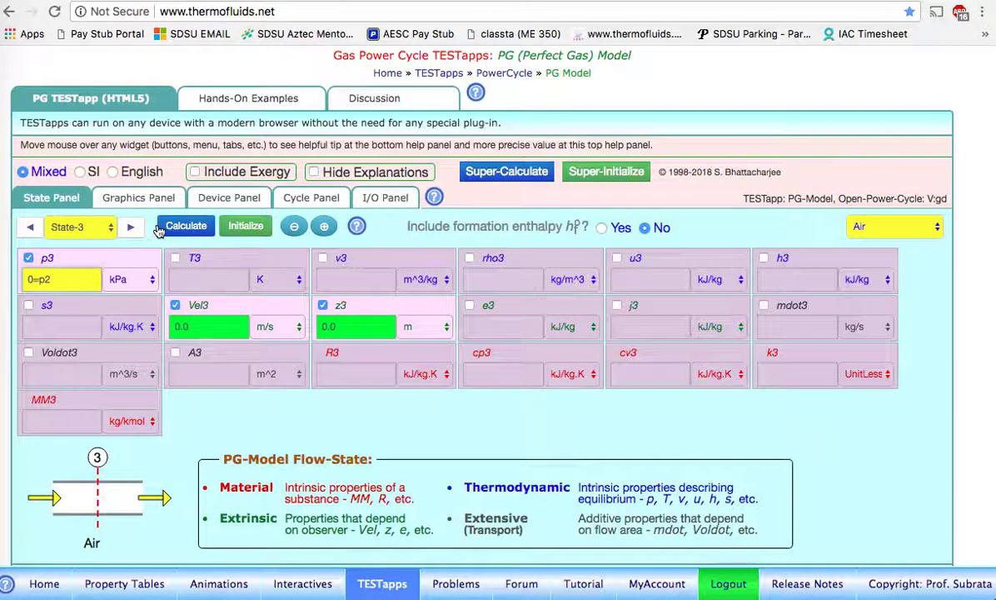
Replace the comments in the user-code input area with Tmax = 1400 and evaluate the code.
left_click(371, 207)
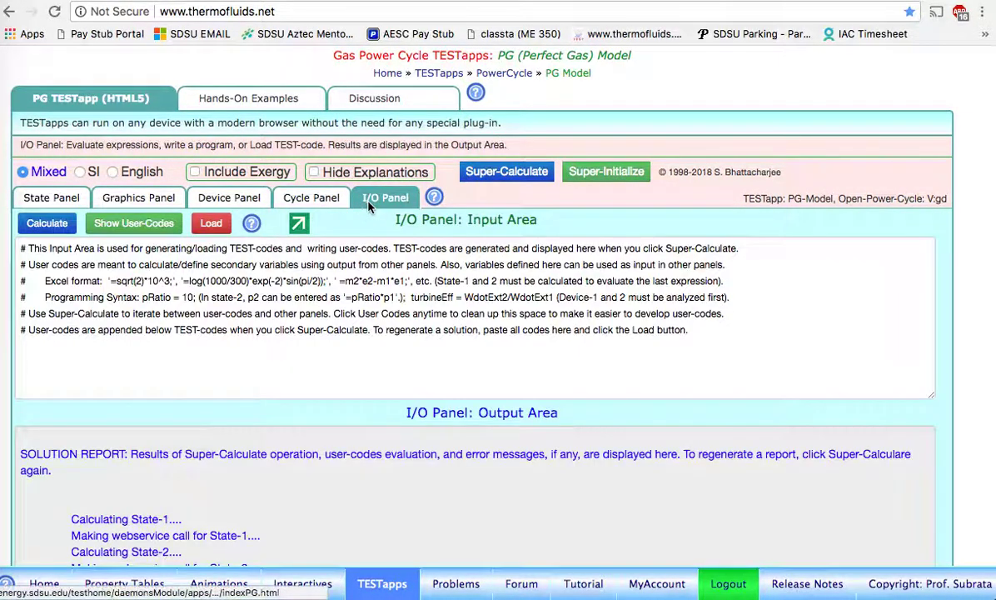
left_click(266, 349)
key("ctrl+a")
key("BackSpace")
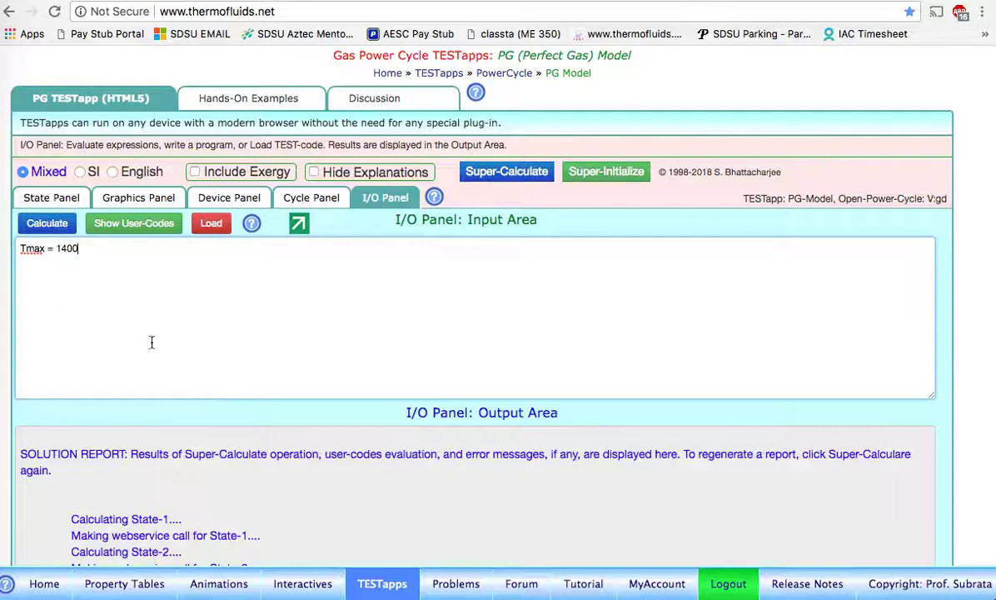
left_click(47, 224)
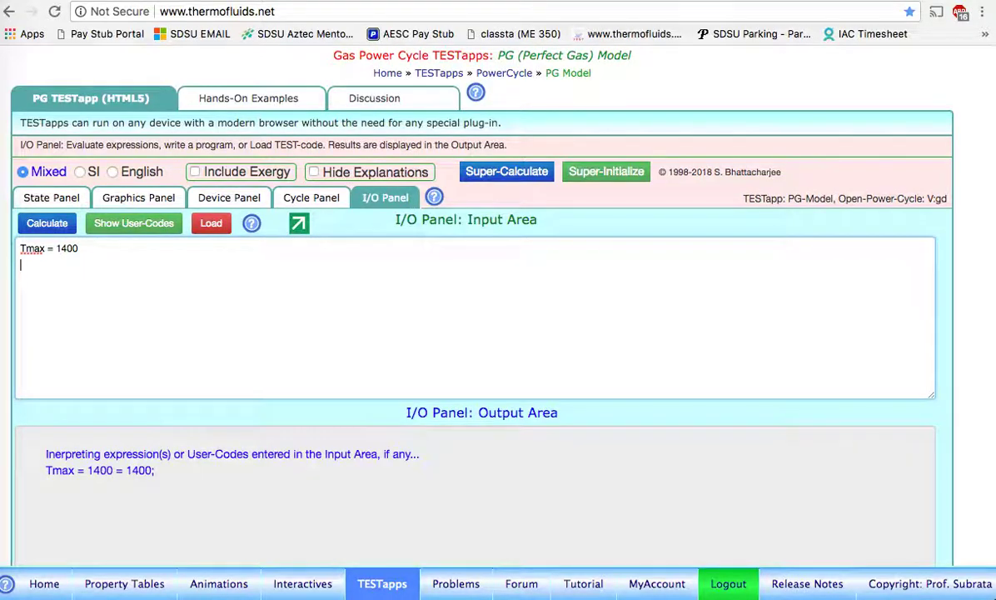
Return to State-3, set its temperature T3 to =Tmax and calculate the state.
left_click(75, 197)
left_click(198, 279)
type("Tmax")
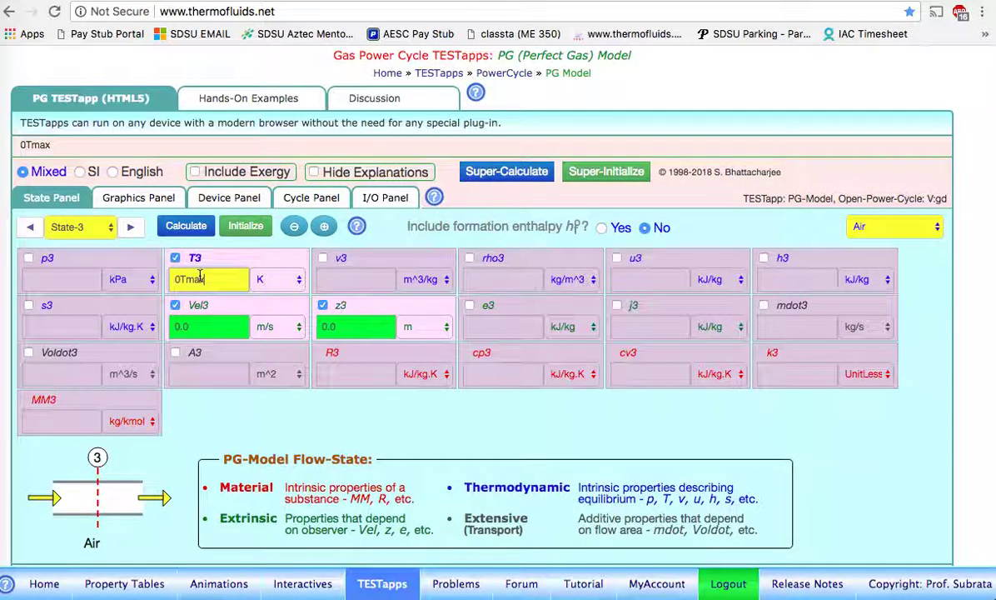
key("Return")
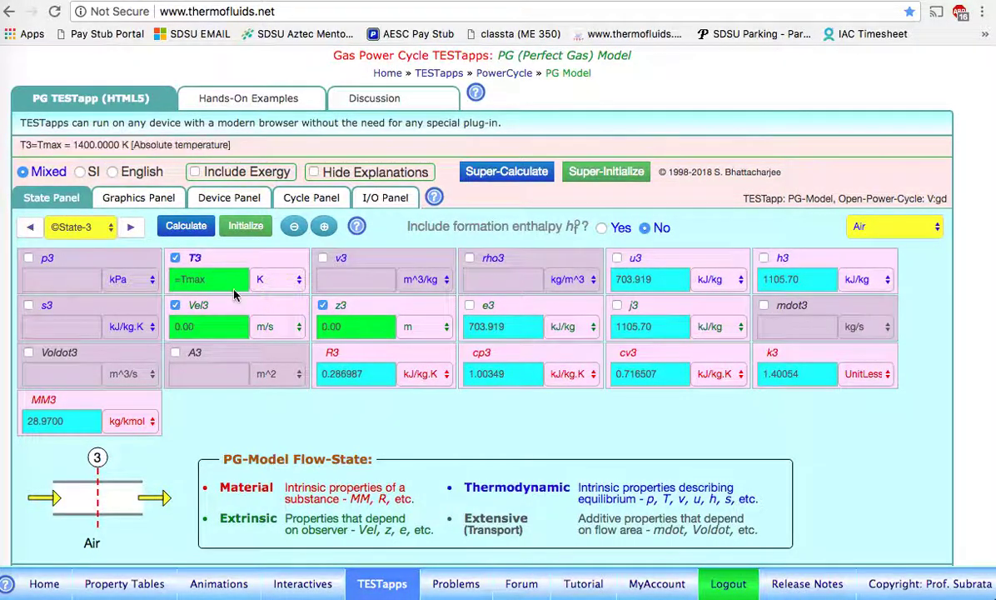
Set State-3's pressure p3 to =p2 and mass flow mdot3 to =mdot1, and recalculate the state.
left_click(77, 282)
type("0")
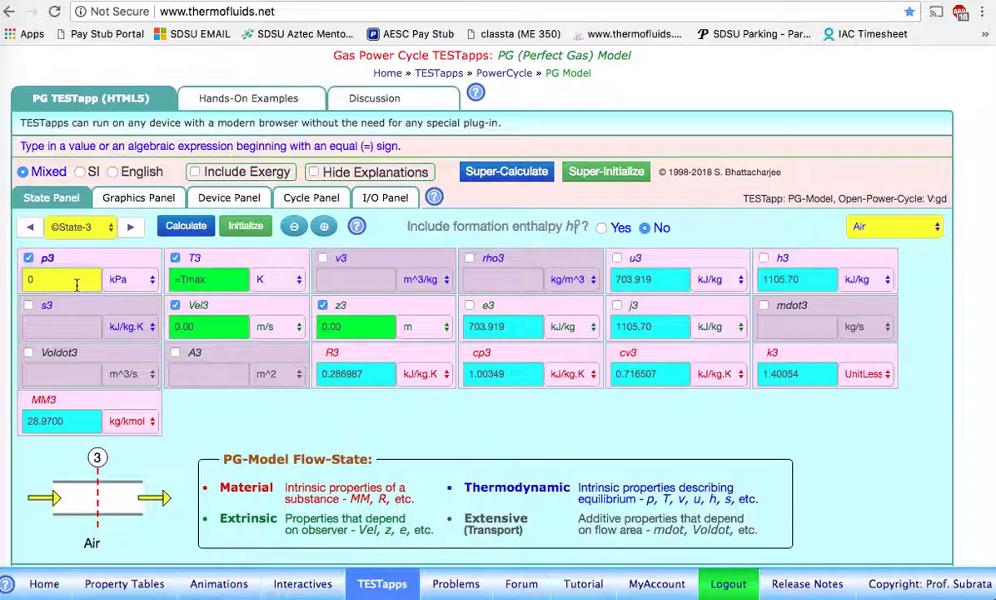
type("=p2")
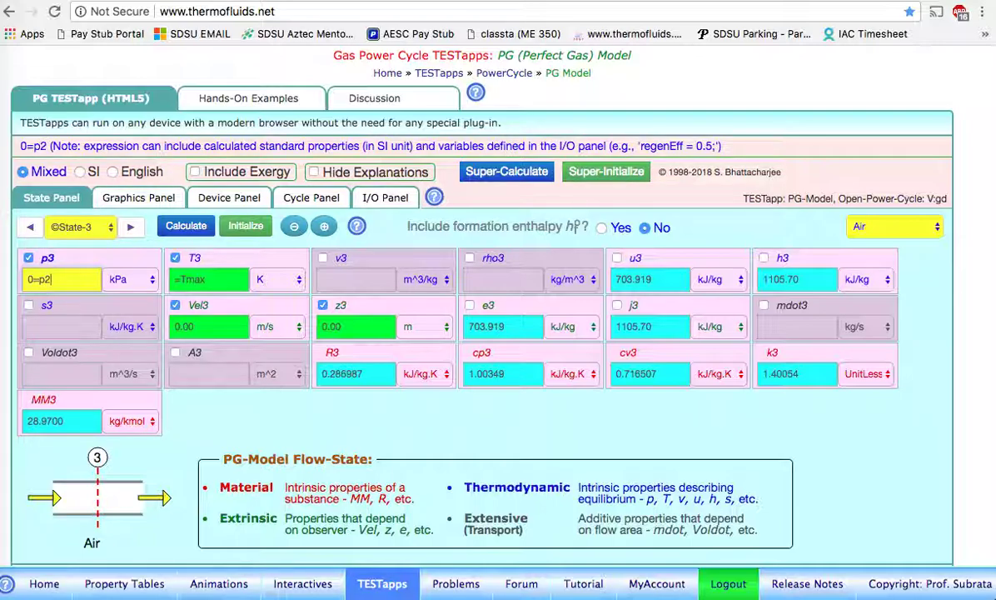
left_click(782, 329)
type("0m")
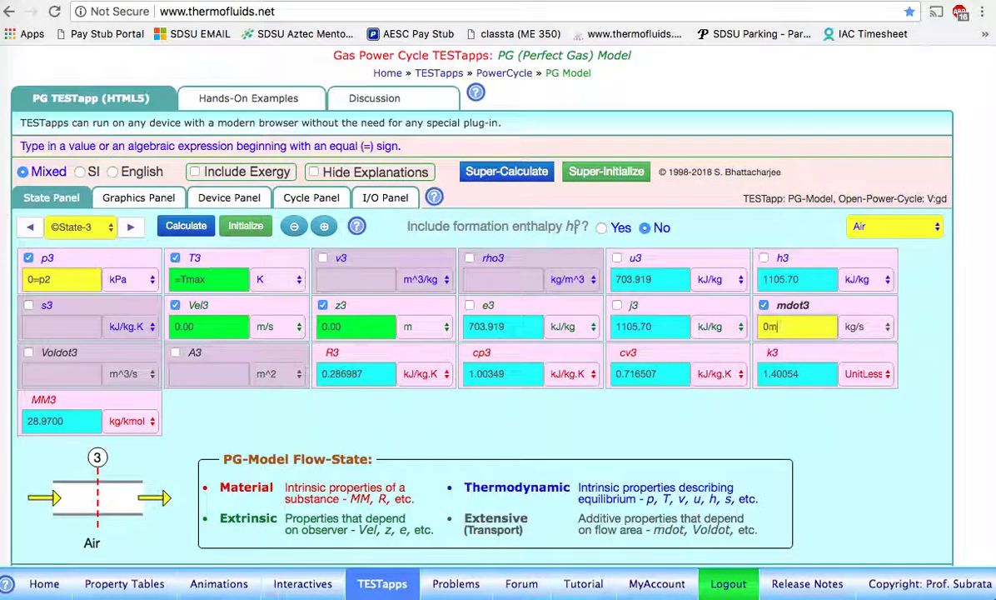
type("dot1")
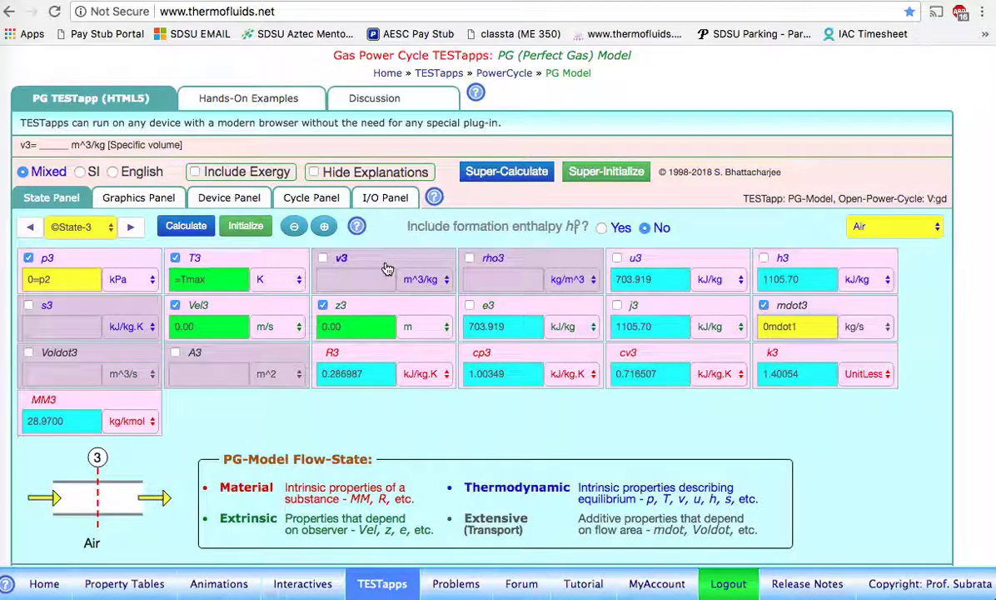
left_click(186, 230)
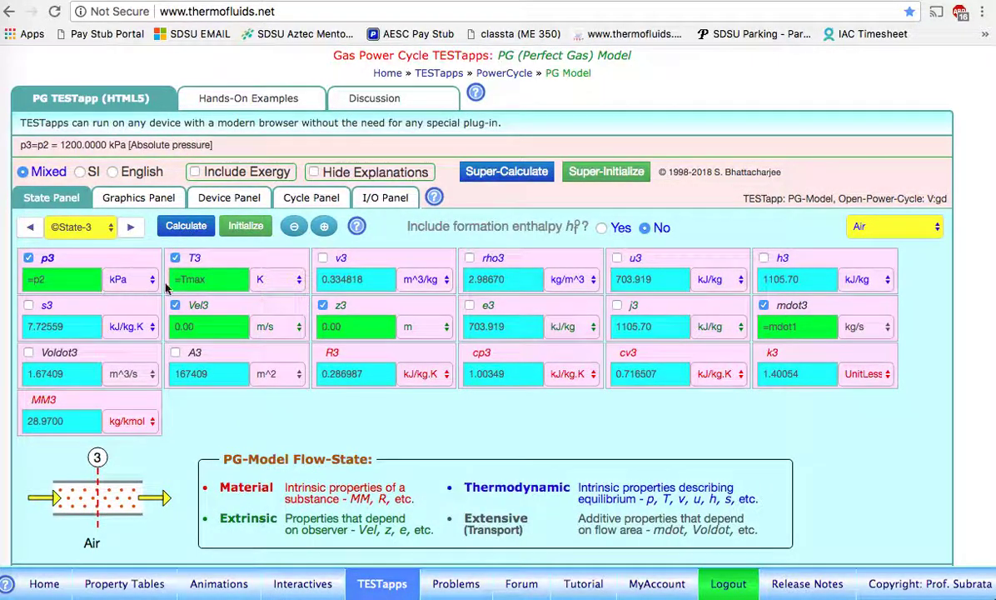
Go to State-4 and set its pressure p4 to =p1 and its entropy s4 to =s3.
left_click(132, 233)
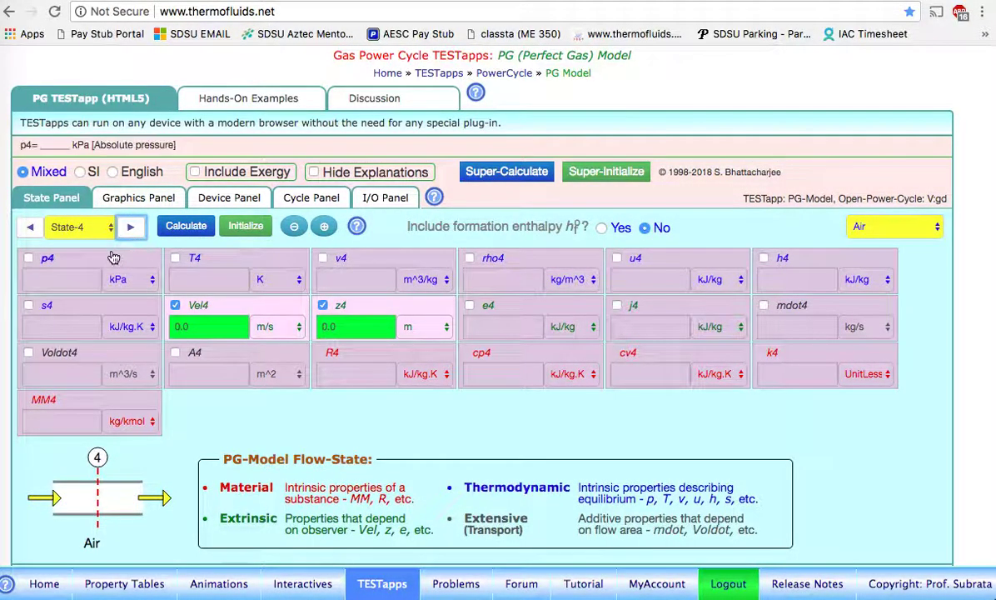
left_click(89, 280)
type("0")
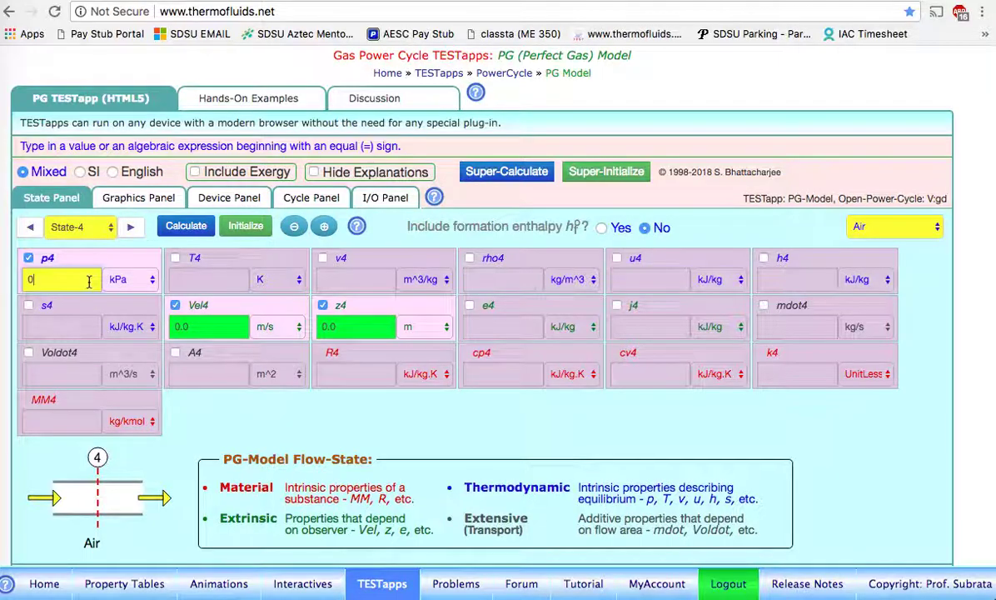
type("=p1")
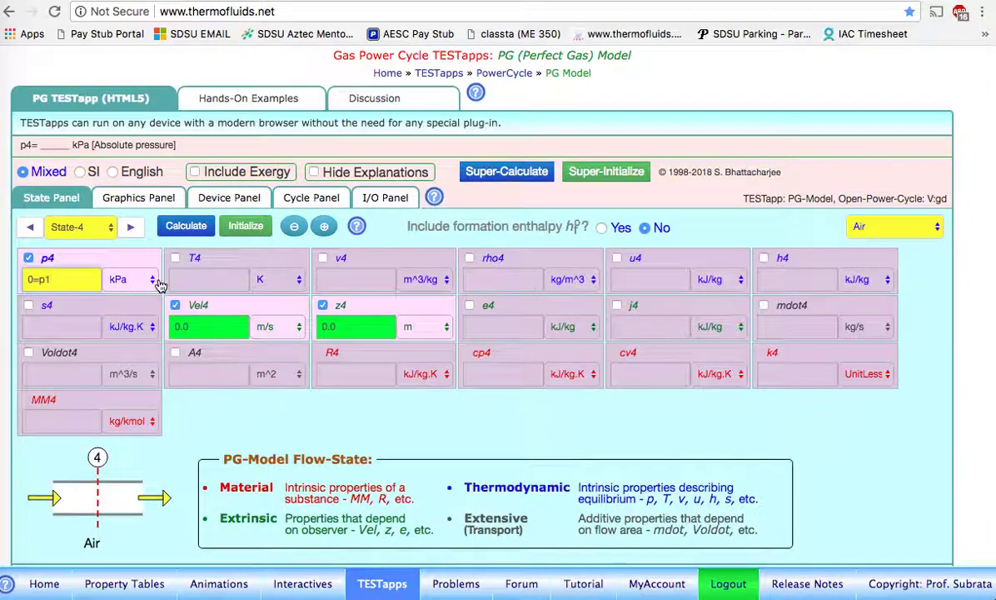
left_click(70, 325)
type("0")
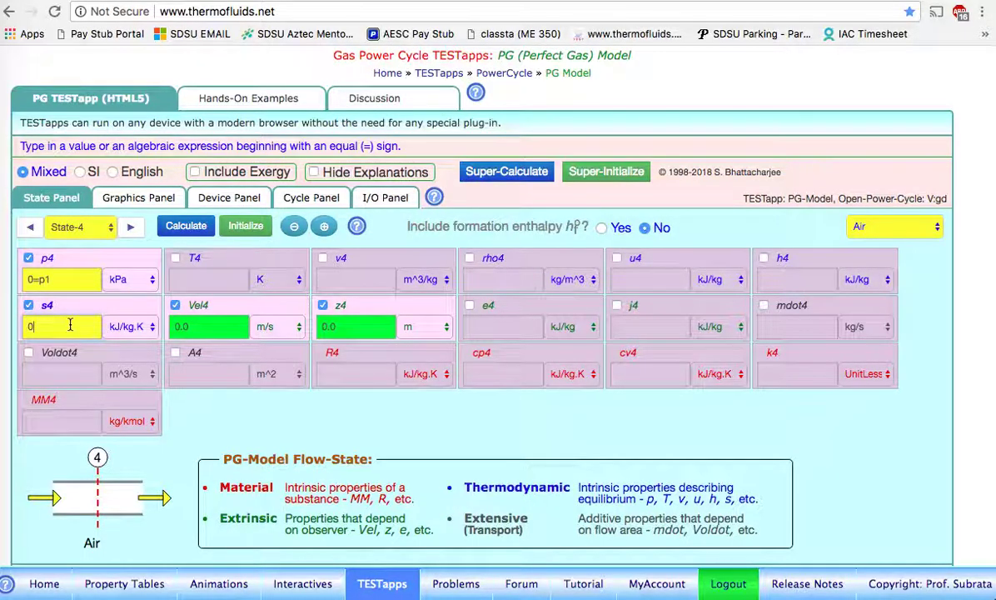
type("=s3")
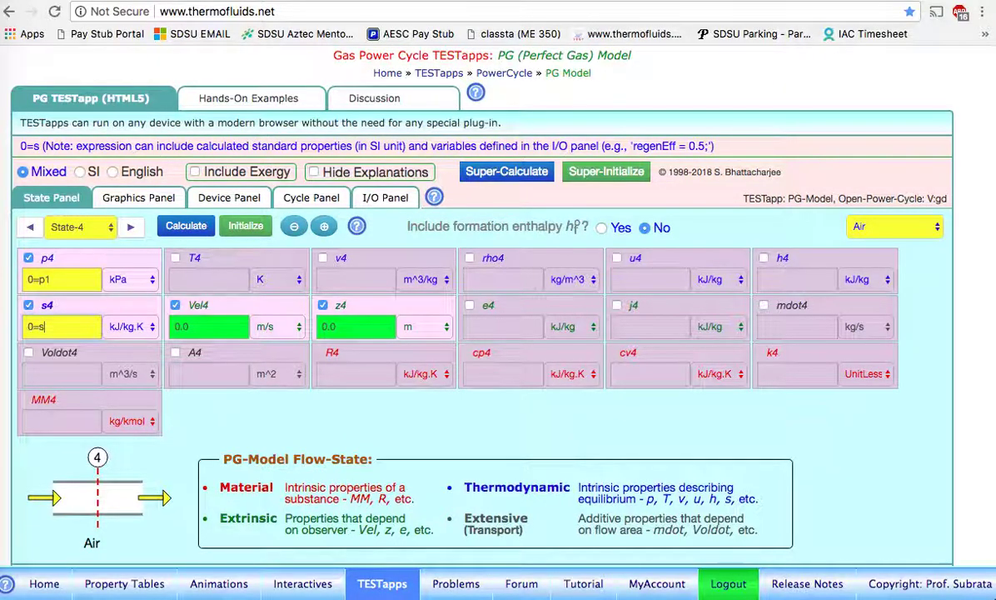
Set State-4's mass flow mdot4 to =mdot1 and calculate the state.
left_click(768, 325)
type("0m")
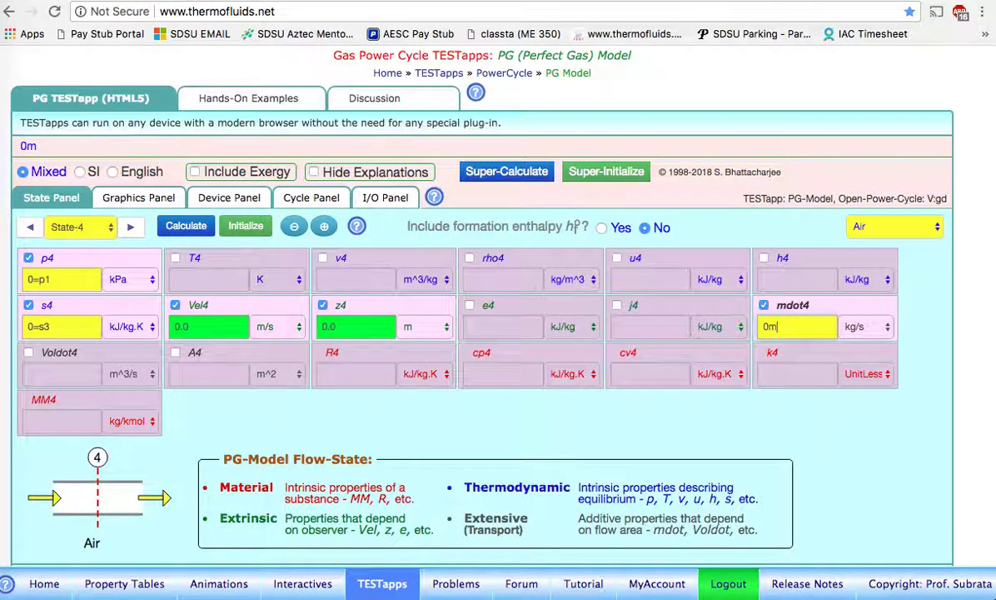
type("dot1")
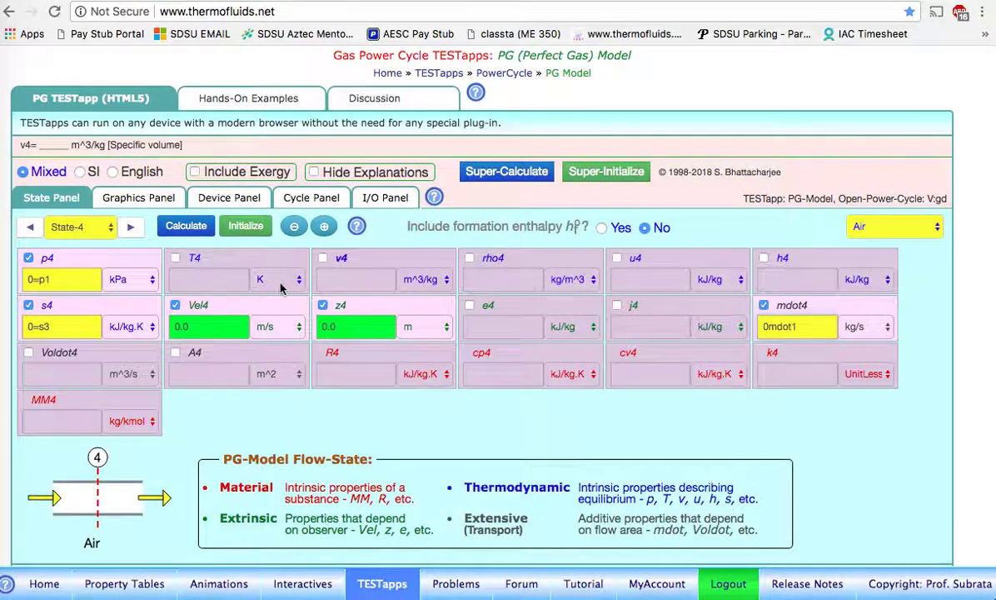
left_click(193, 232)
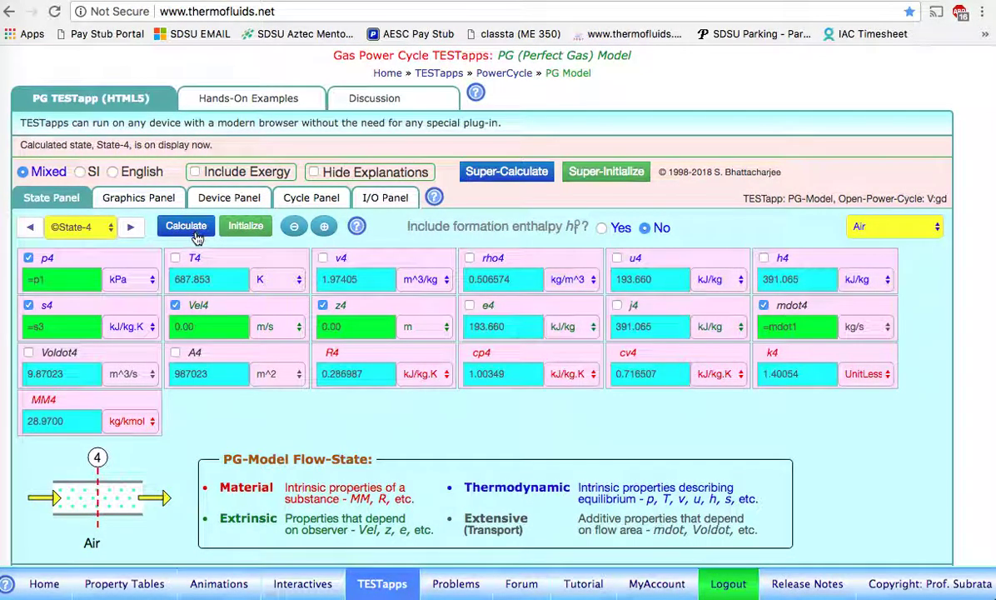
Examine the positions of the four calculated states on the T-s diagram.
left_click(139, 199)
mouse_move(83, 477)
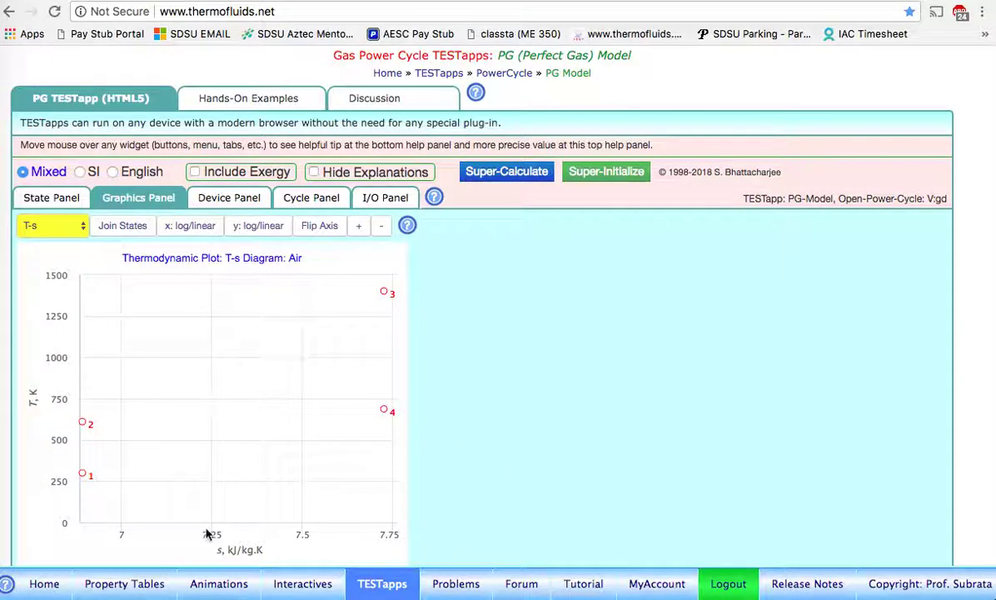
left_click_drag(80, 476, 86, 428)
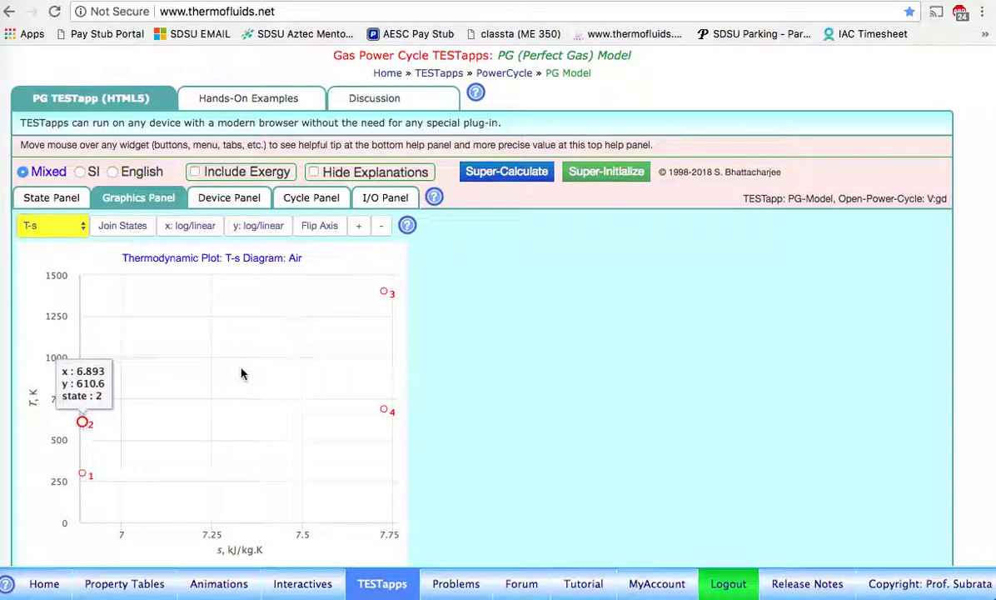
mouse_move(390, 413)
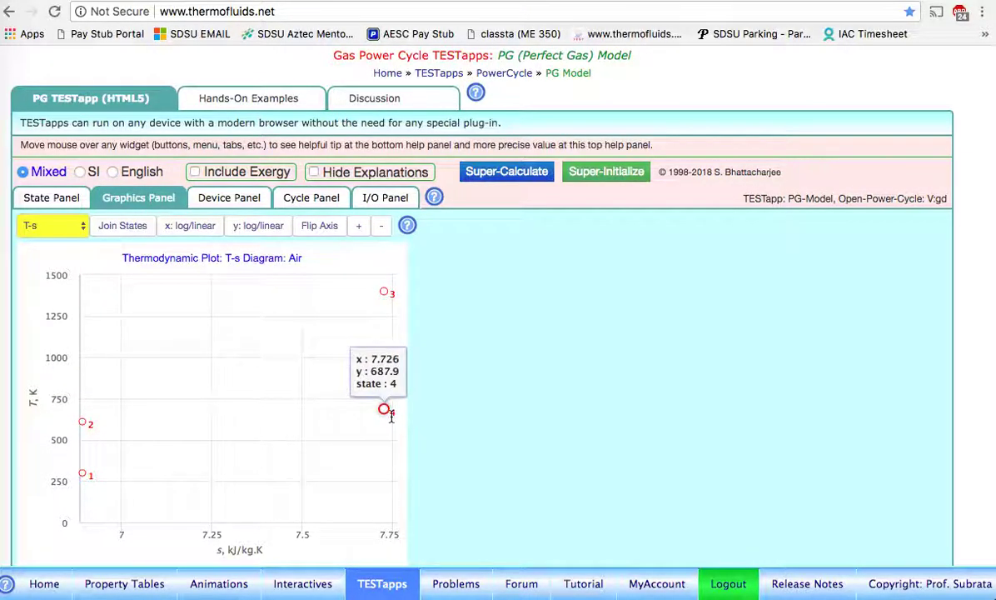
Set up Device-1 with inlet State-1, exit State-2 and heat transfer Qdot1 of 0 kW, and calculate it.
left_click(232, 200)
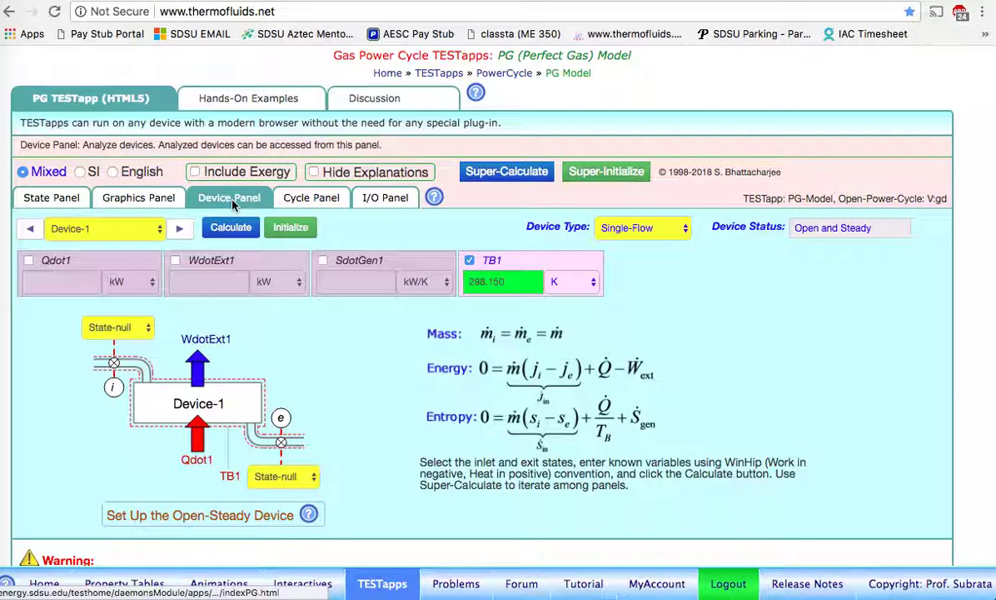
left_click(137, 328)
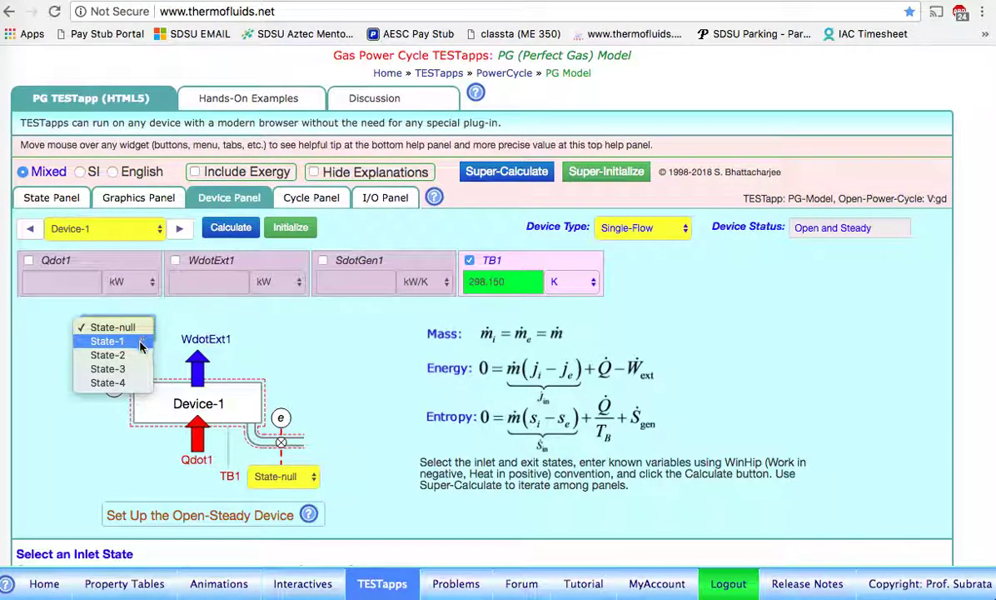
left_click(109, 342)
left_click(284, 477)
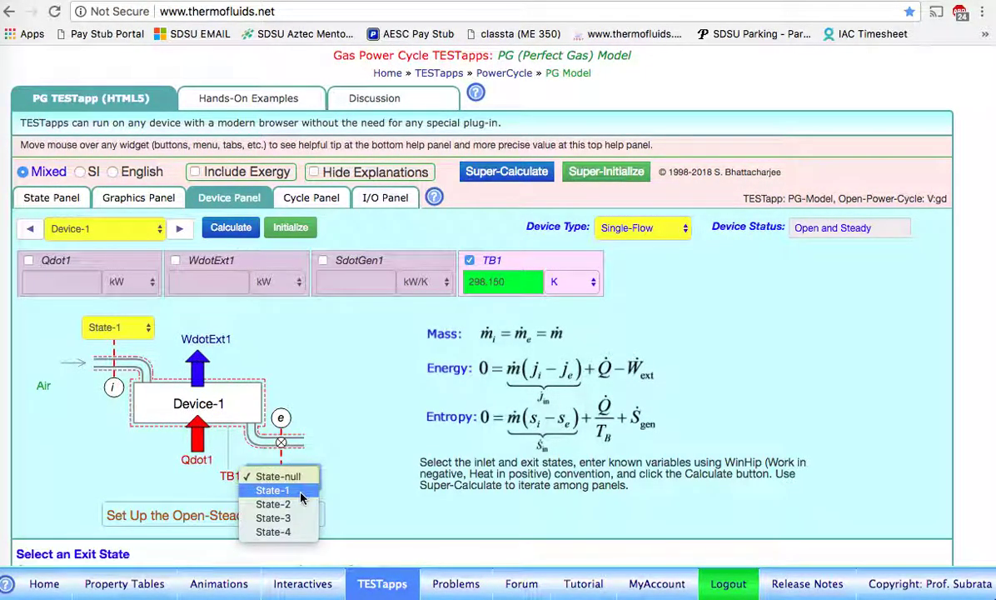
left_click(273, 503)
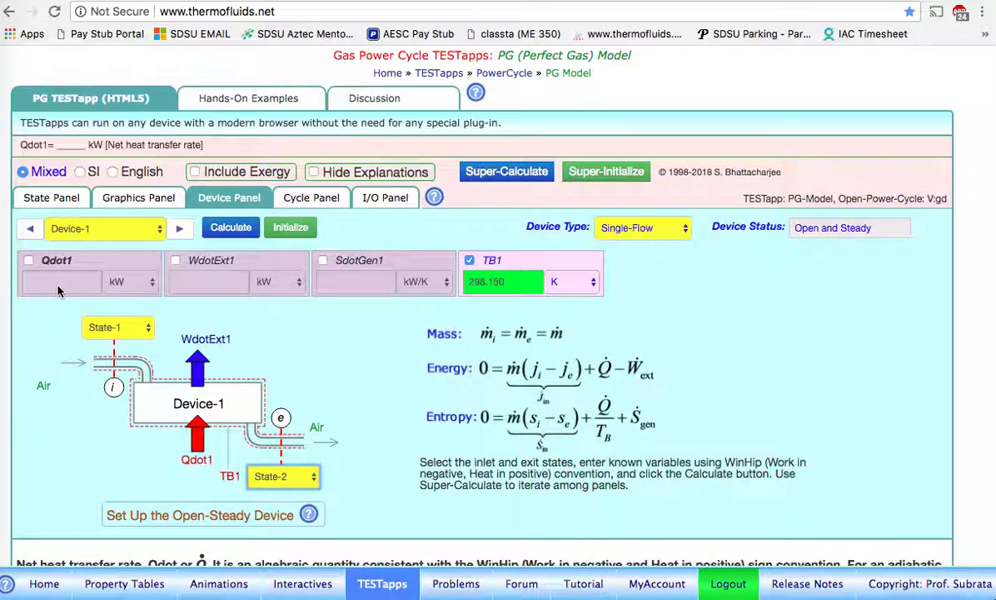
left_click(59, 287)
type("0")
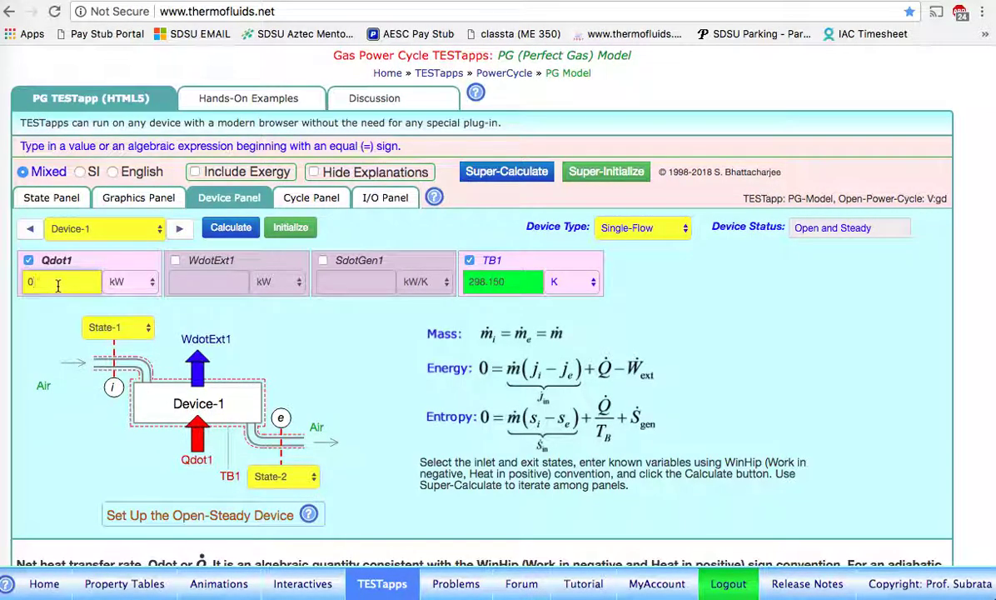
key("Return")
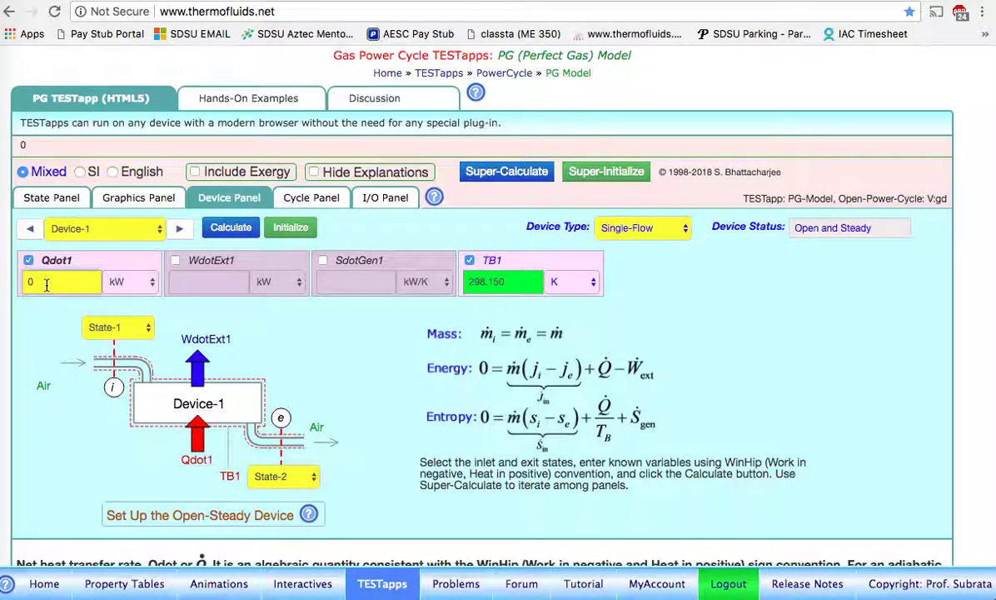
left_click(233, 234)
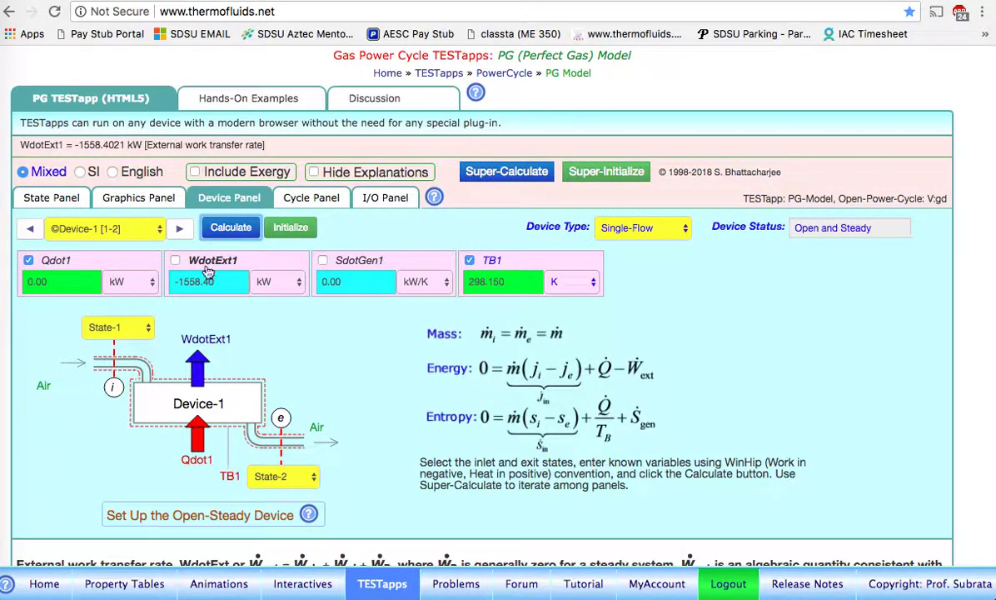
Set up Device-2 with inlet State-2, exit State-3 and external work WdotExt2 of 0 kW, and calculate it.
left_click(179, 230)
left_click(116, 328)
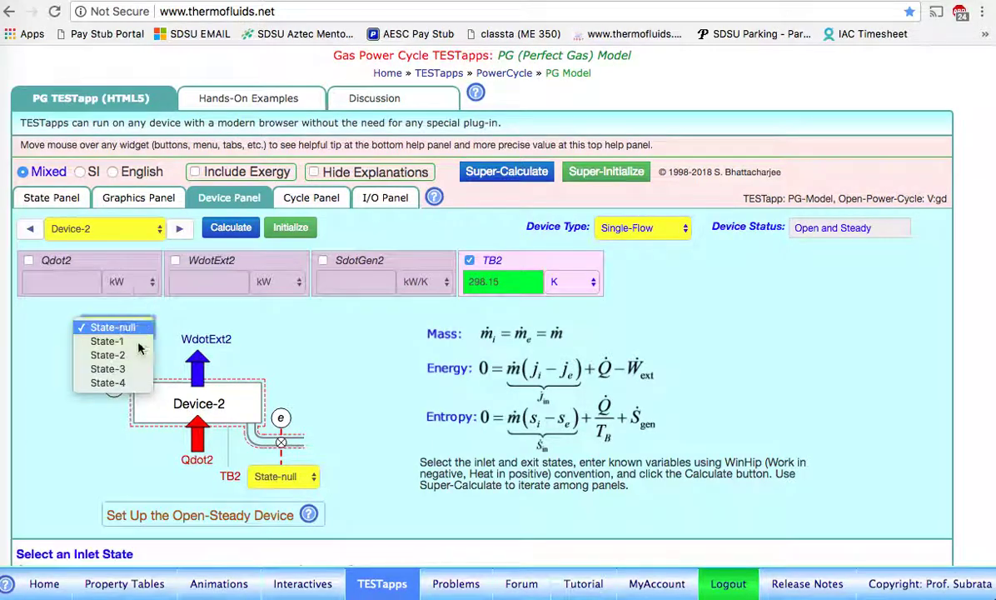
left_click(133, 360)
left_click(283, 475)
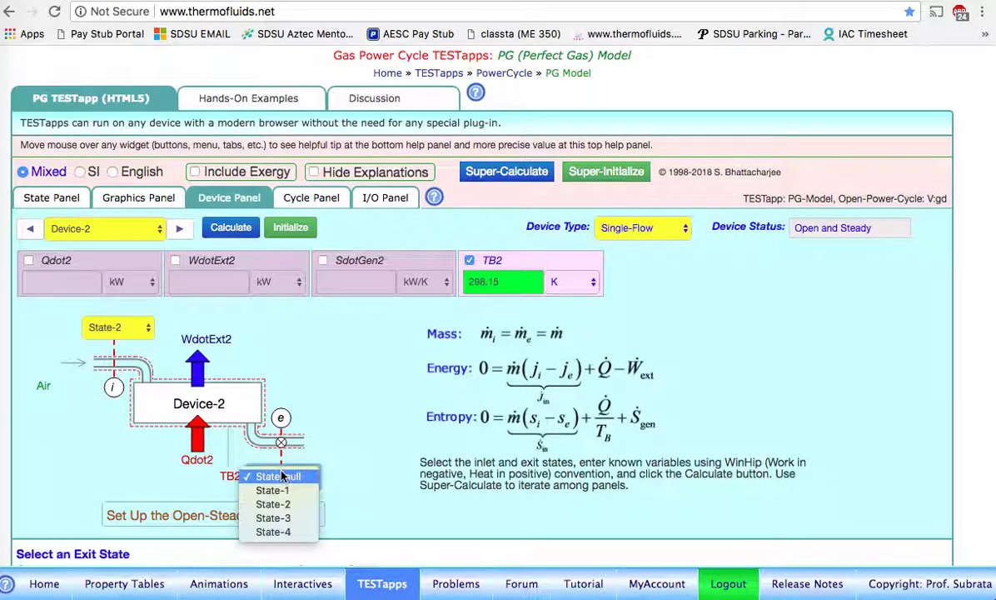
left_click(287, 518)
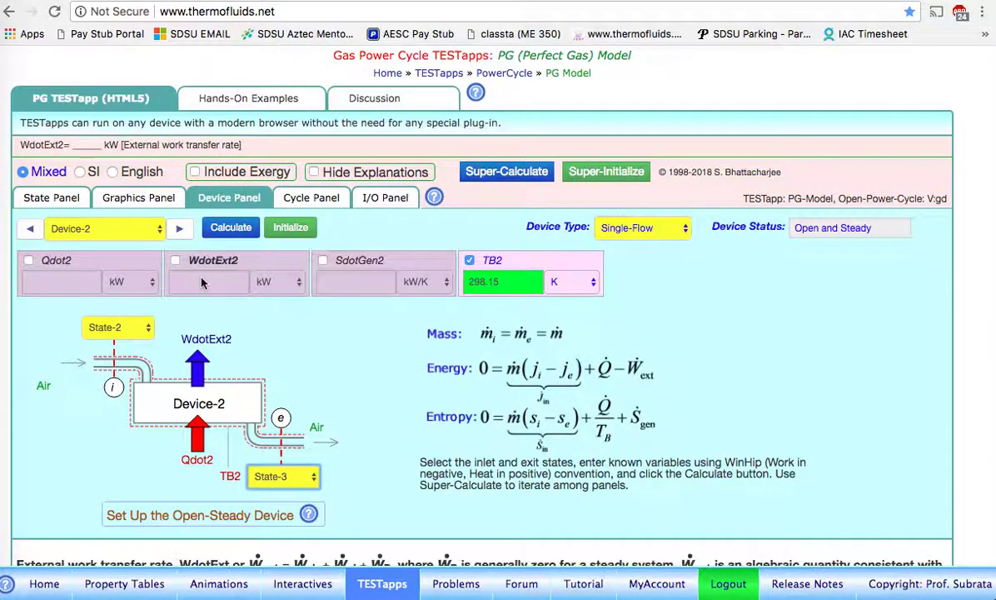
left_click(174, 260)
left_click(230, 229)
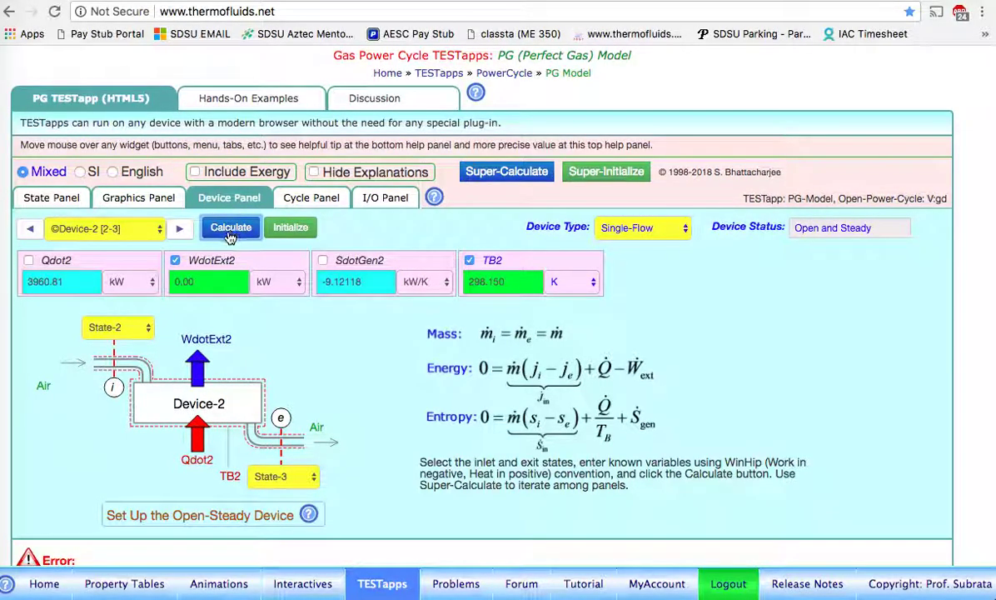
Set up Device-3 with inlet State-3, exit State-4 and heat transfer Qdot3 of 0 kW, and calculate it.
left_click(178, 229)
left_click(117, 327)
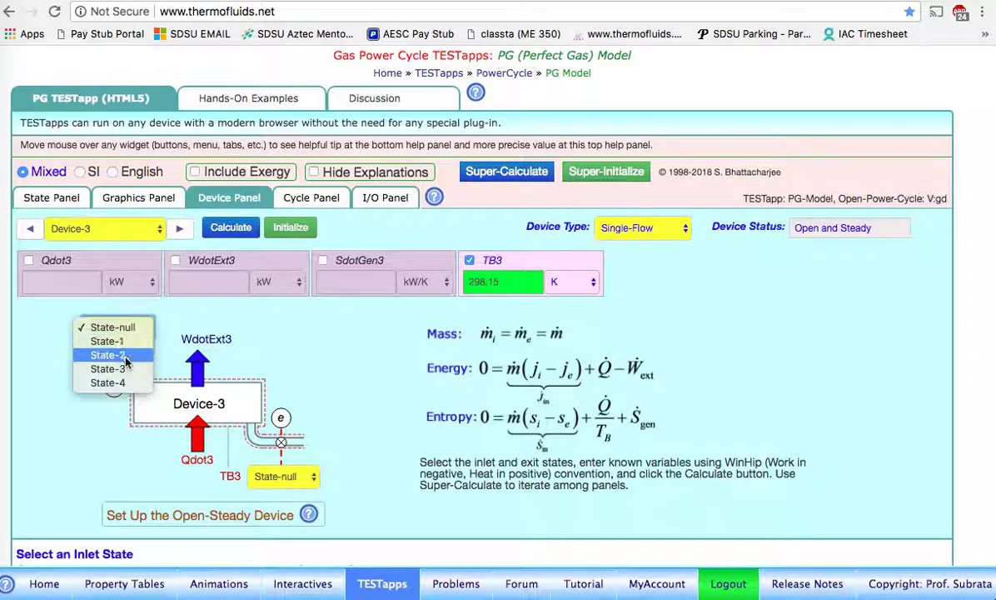
left_click(108, 368)
left_click(279, 477)
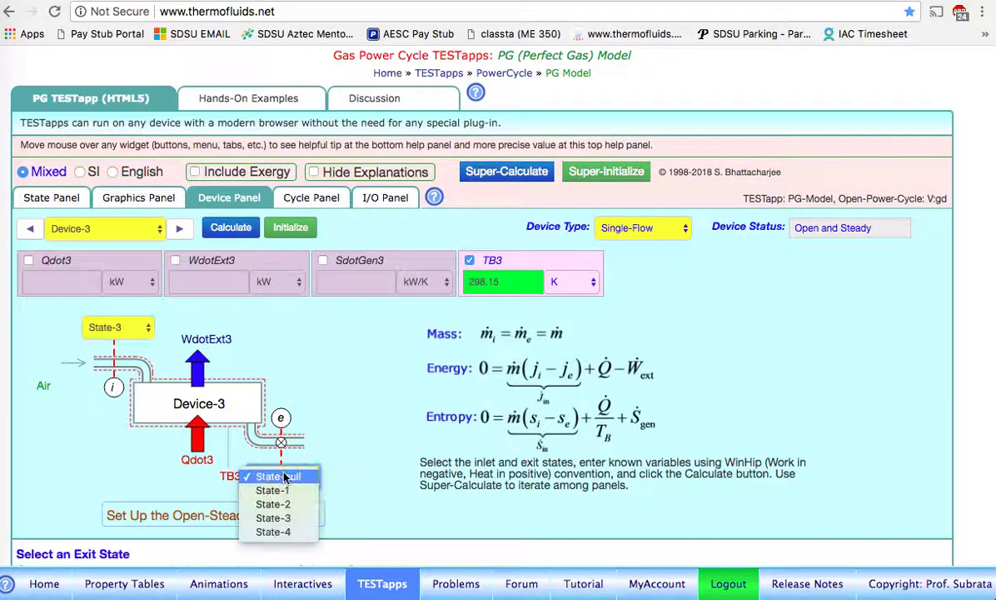
left_click(284, 531)
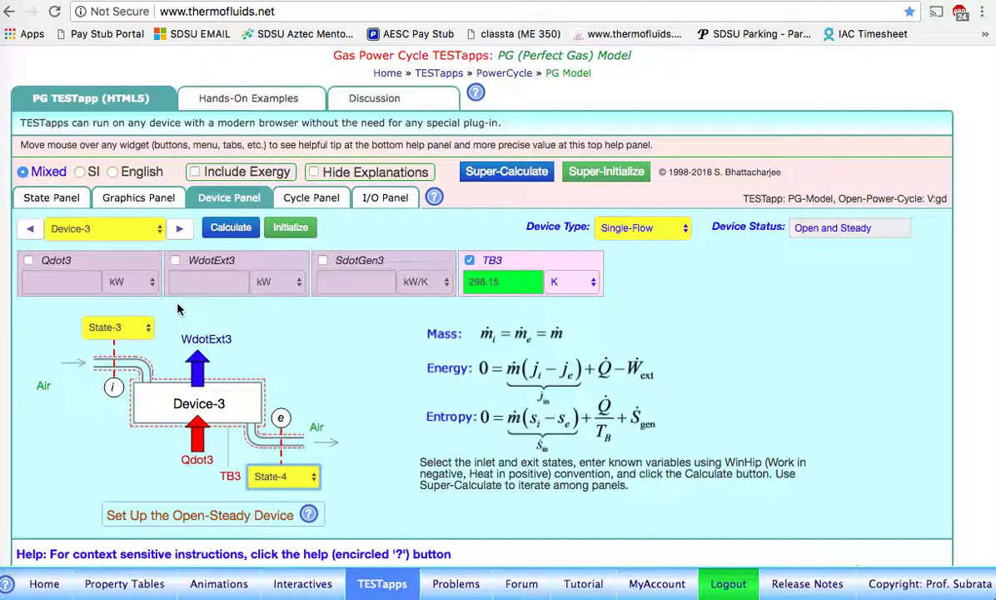
left_click(81, 282)
type("0")
left_click(231, 227)
mouse_move(197, 269)
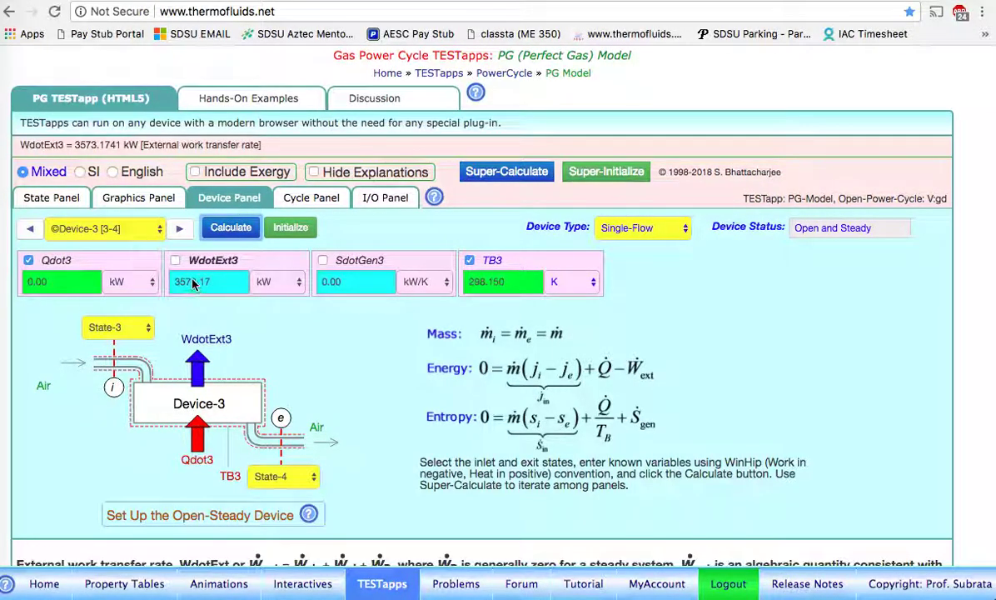
left_click(117, 328)
left_click(209, 405)
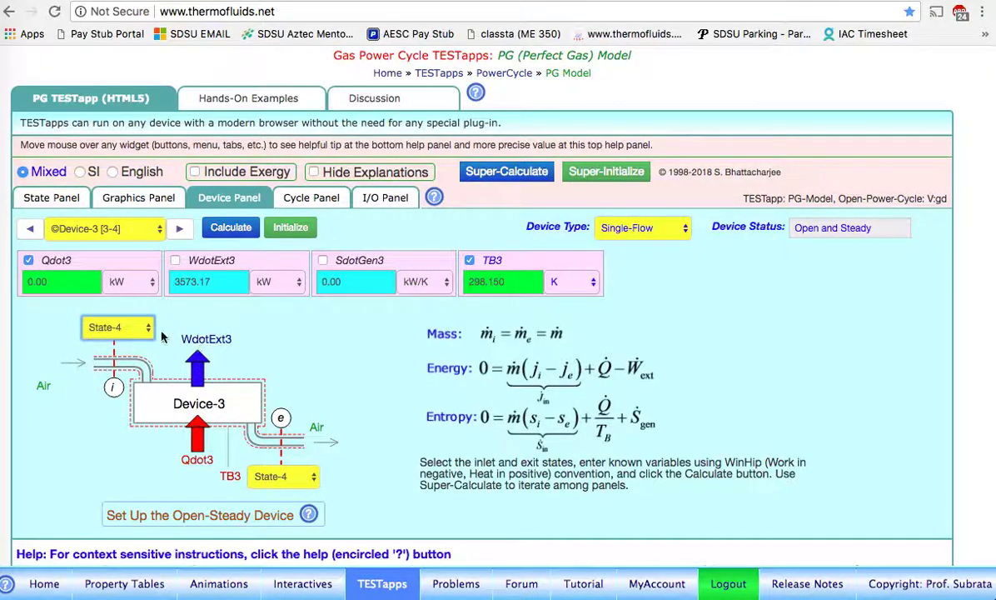
left_click(117, 327)
left_click(131, 314)
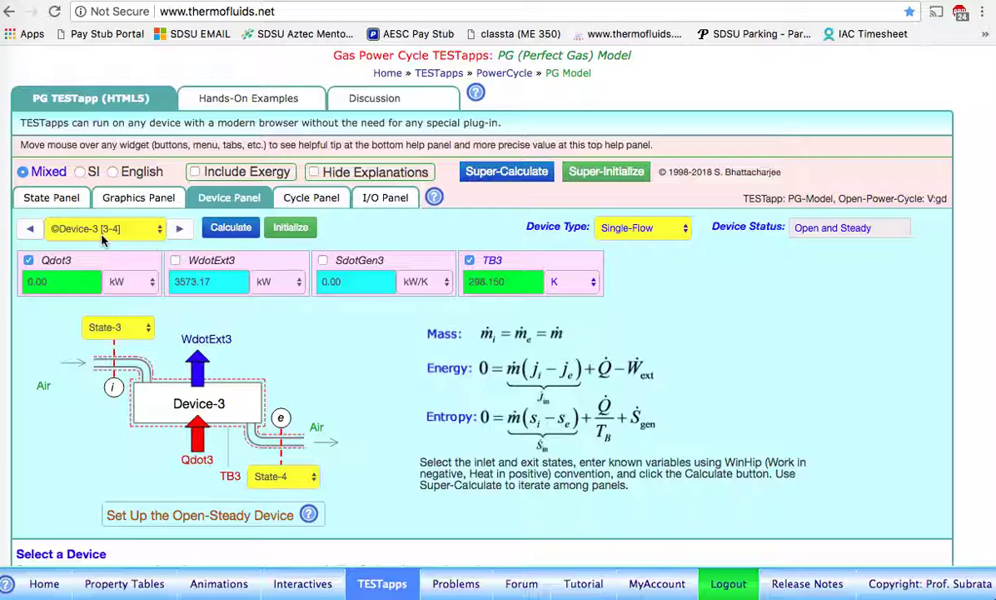
Set up Device-4 with inlet State-4, exit State-1 and external work WdotExt4 of 0 kW, and calculate it.
left_click(180, 229)
left_click(30, 228)
left_click(180, 229)
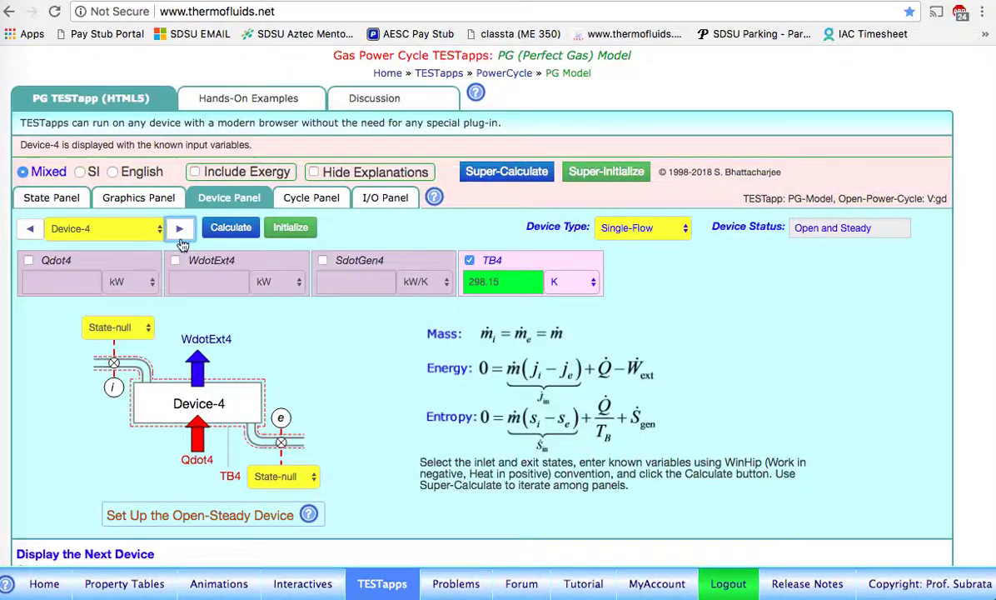
left_click(115, 327)
left_click(125, 383)
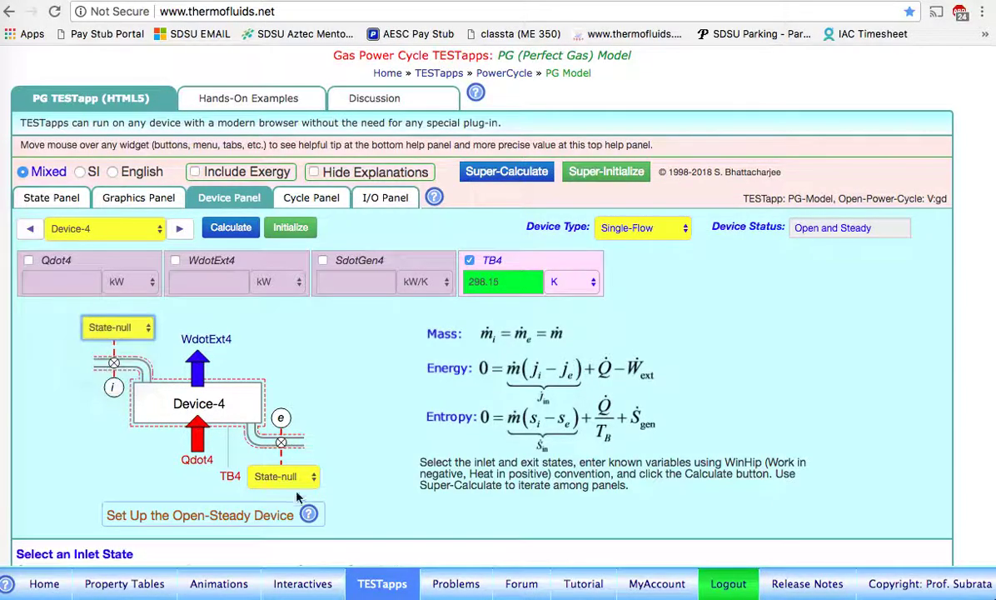
left_click(283, 477)
left_click(283, 490)
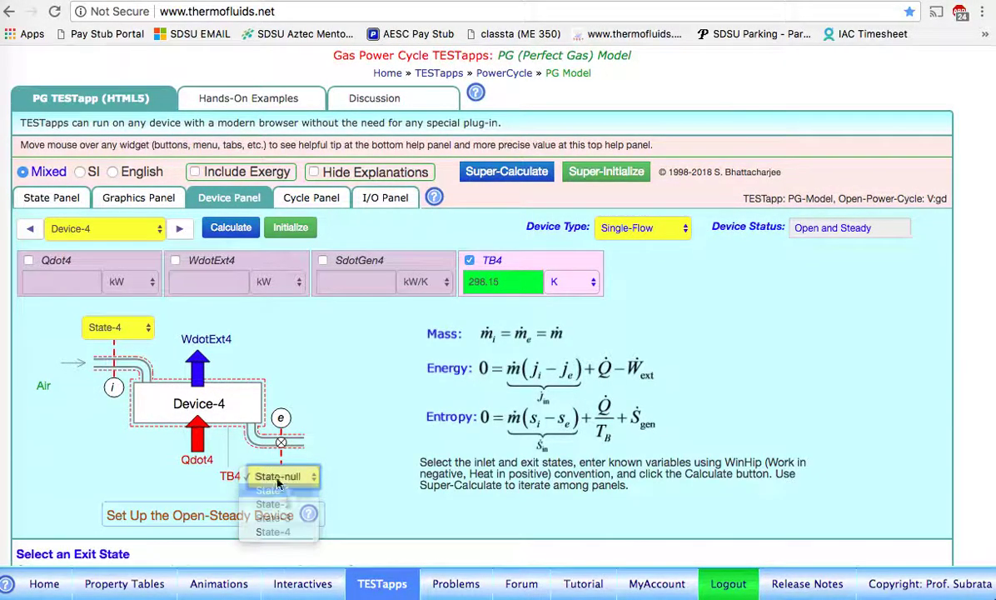
left_click(204, 278)
type("0")
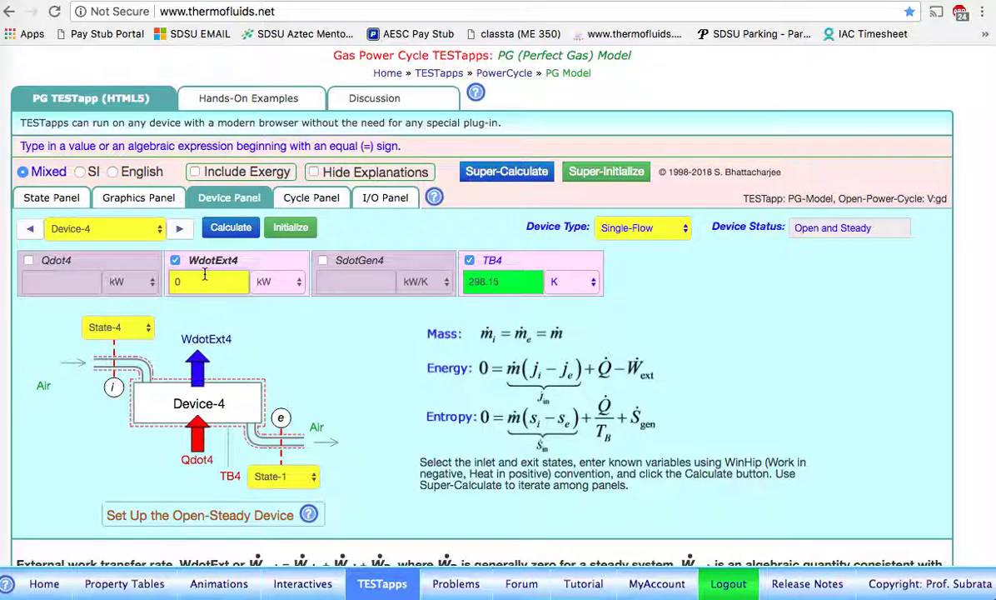
left_click(232, 229)
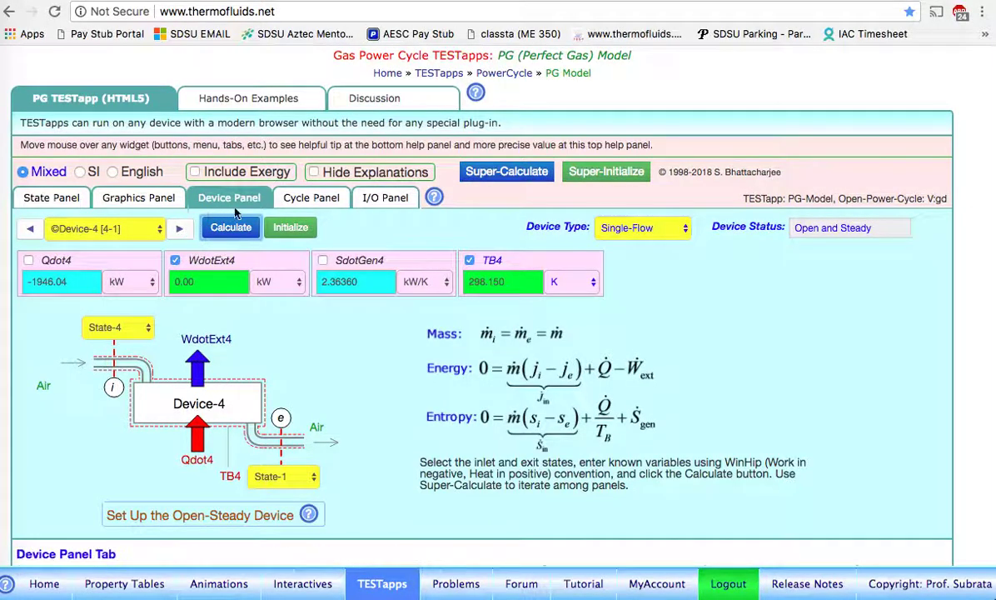
Examine the power-cycle results for Cycle-1, including its thermal efficiency etaTh1.
left_click(307, 204)
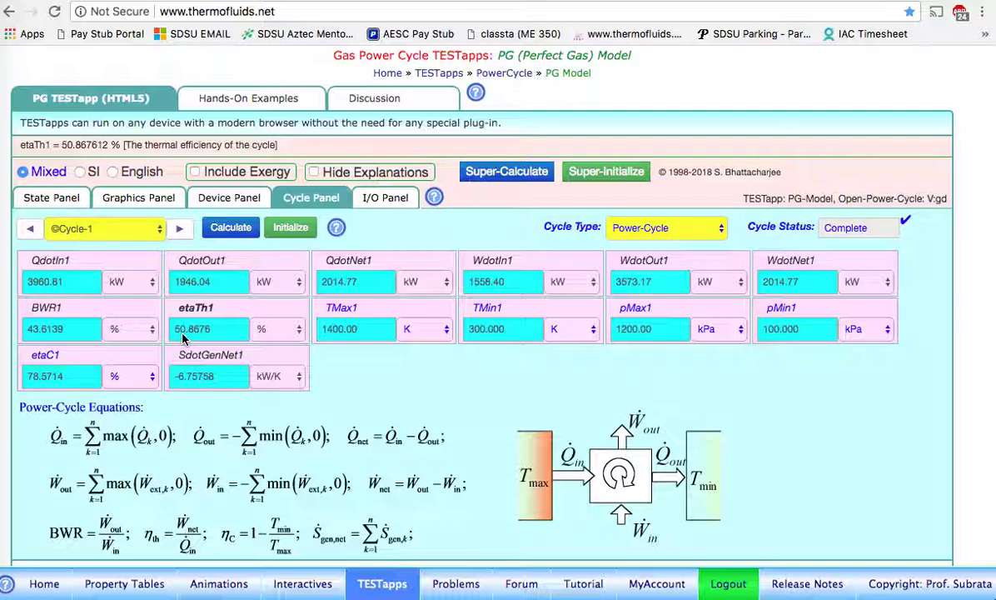
Add I/O expressions for WdotC_ideal, QdotIn, WdotT_ideal and QdotOut from mdot1 and state enthalpies, plus Qdotnet, Ceta=WdotC_ideal/3000, Teta=2500/WdotT_ideal and eta=Qdotnet/QdotIn.
left_click(385, 204)
left_click(172, 275)
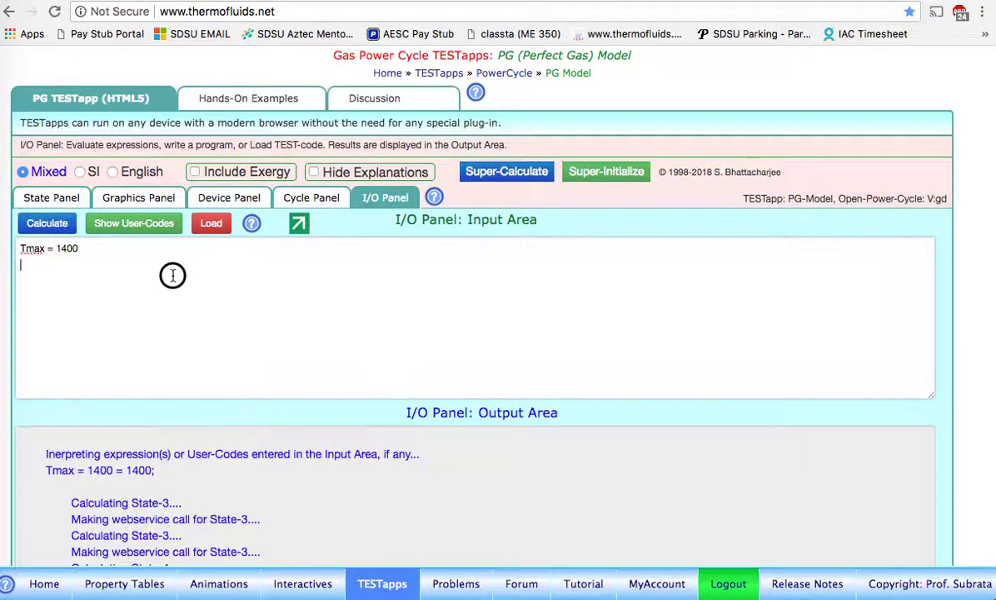
key("Return")
type("WdotC_ideal = mdot1 * (h2-h1);     QdotIn = mdot1 * (h3-h2);     WdotT_ideal = mdot1 * (h3-h4);     QdotOut= mdot1 * (h4-h1);     Qdotnet = QdotIn - QdotOut;     Ceta = WdotC_ideal  /  3000;     Teta=  2500 / WdotT_ideal;     eta = Qdotnet/ QdotIn;")
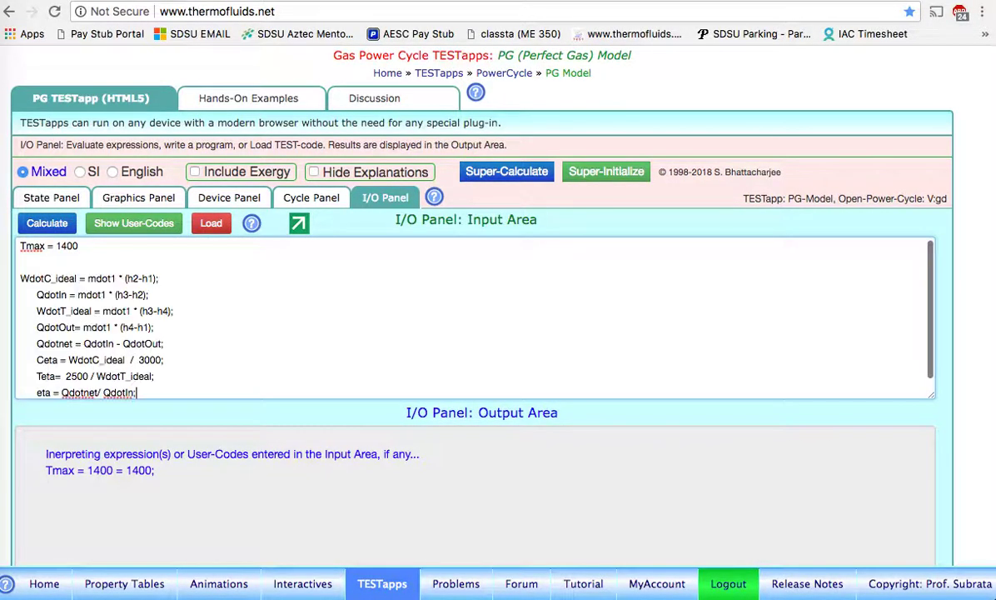
scroll(88, 313, "down", 1)
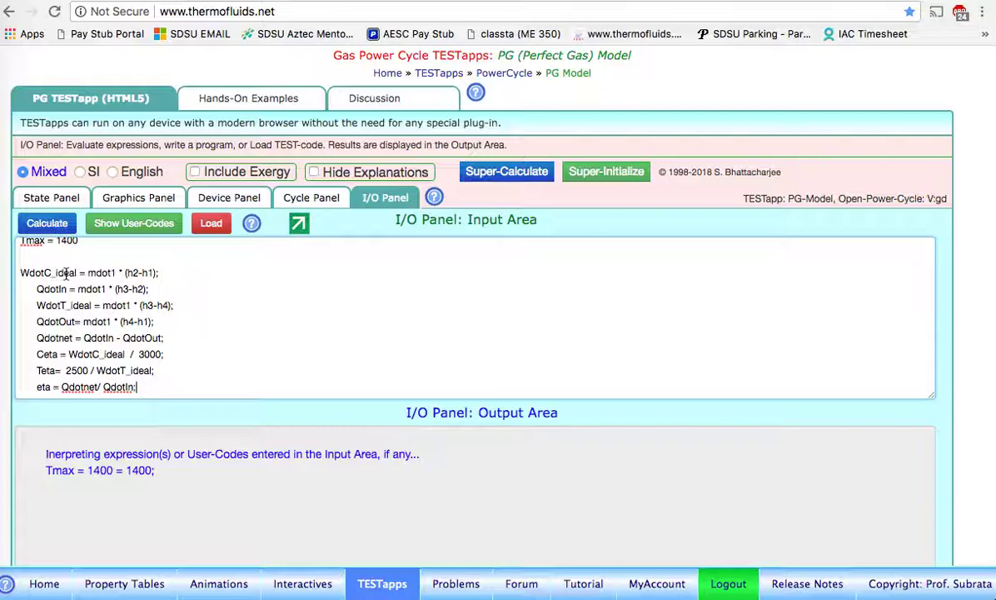
Evaluate the entered expressions and read through the resulting heat, work and efficiency values in the output area.
left_click(160, 291)
left_click(157, 321)
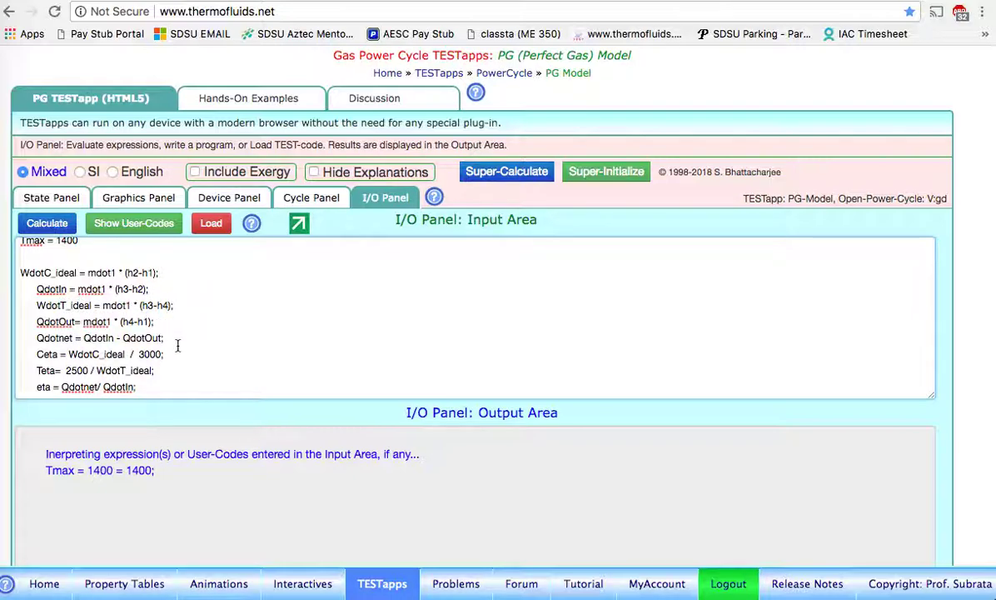
left_click(174, 340)
left_click(169, 355)
scroll(174, 354, "down", 1)
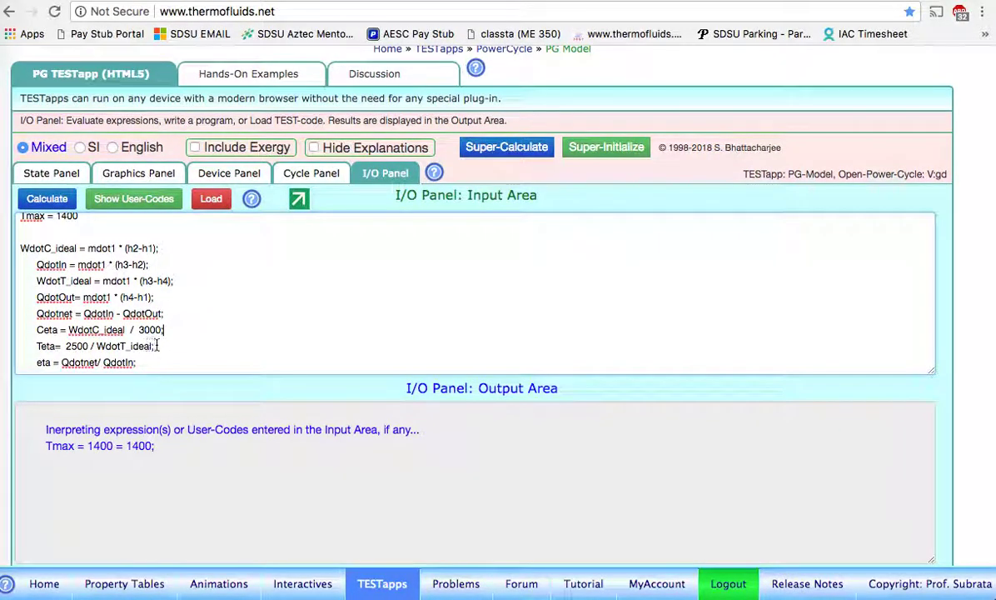
left_click(162, 346)
left_click(176, 359)
key("Return")
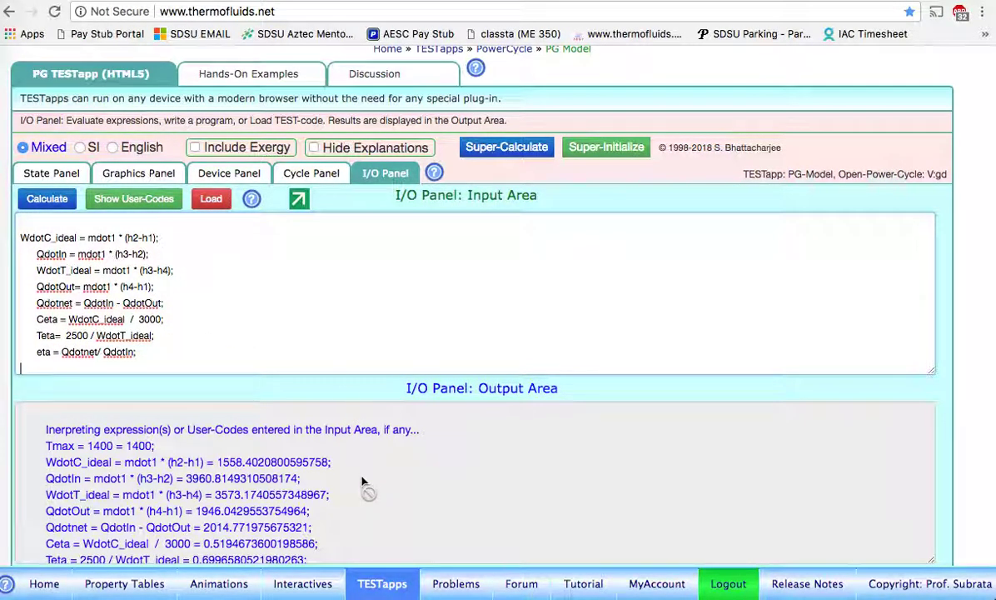
scroll(361, 481, "down", 2)
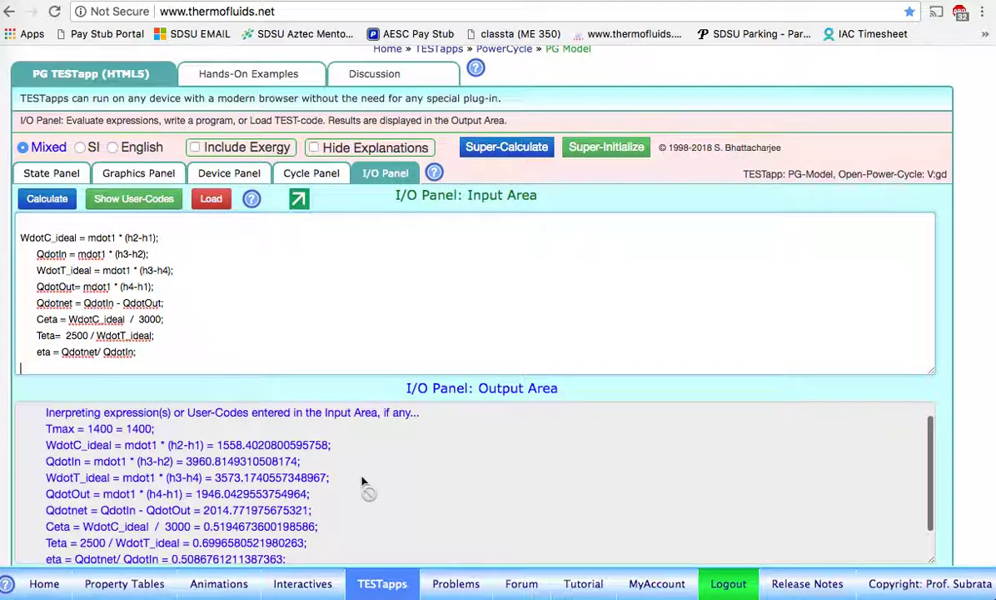
scroll(361, 482, "down", 2)
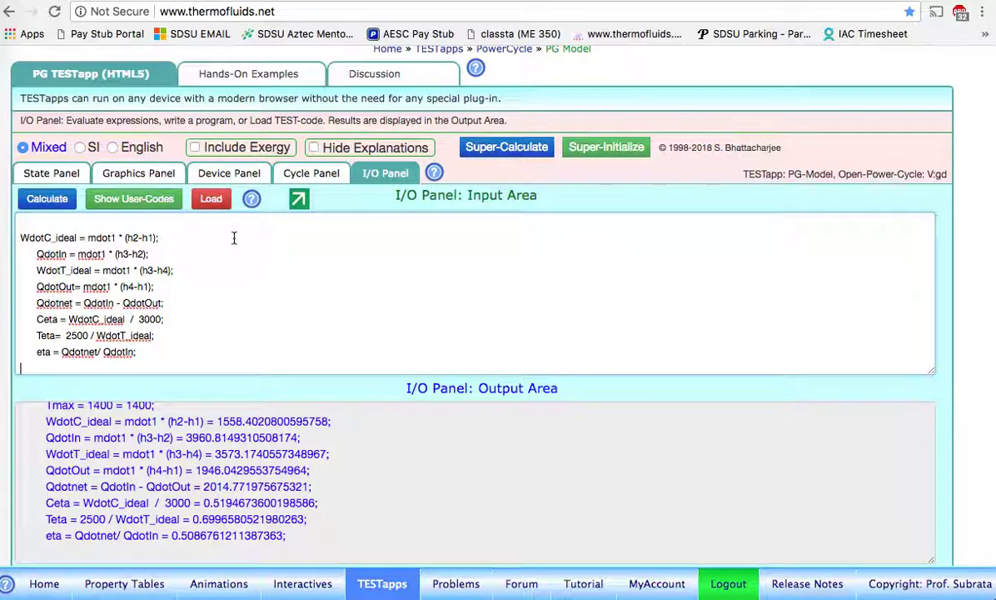
Check Cycle-1's thermal efficiency etaTh1 against the eta calculated from the custom expressions.
left_click(228, 175)
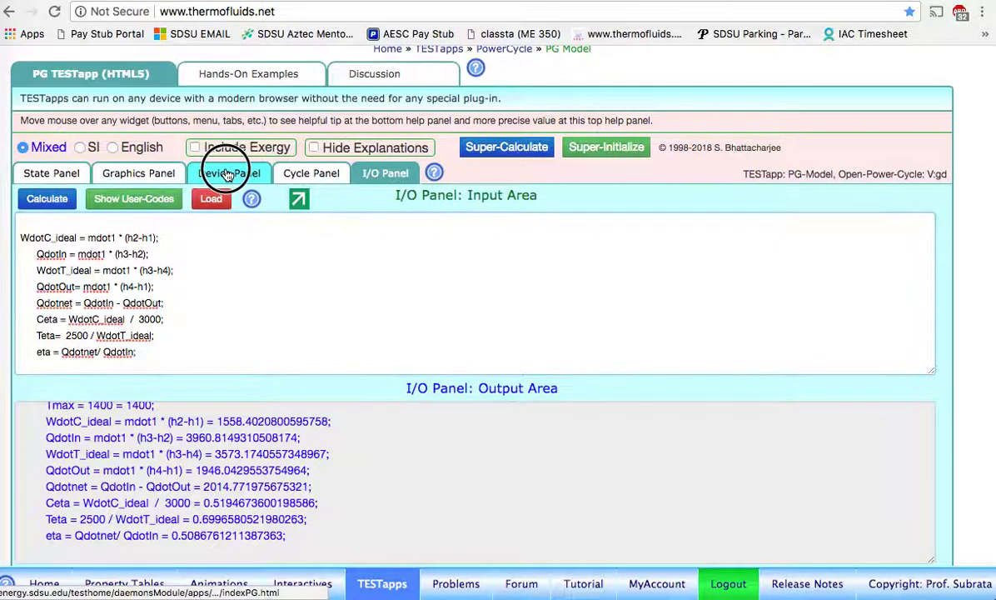
left_click(293, 172)
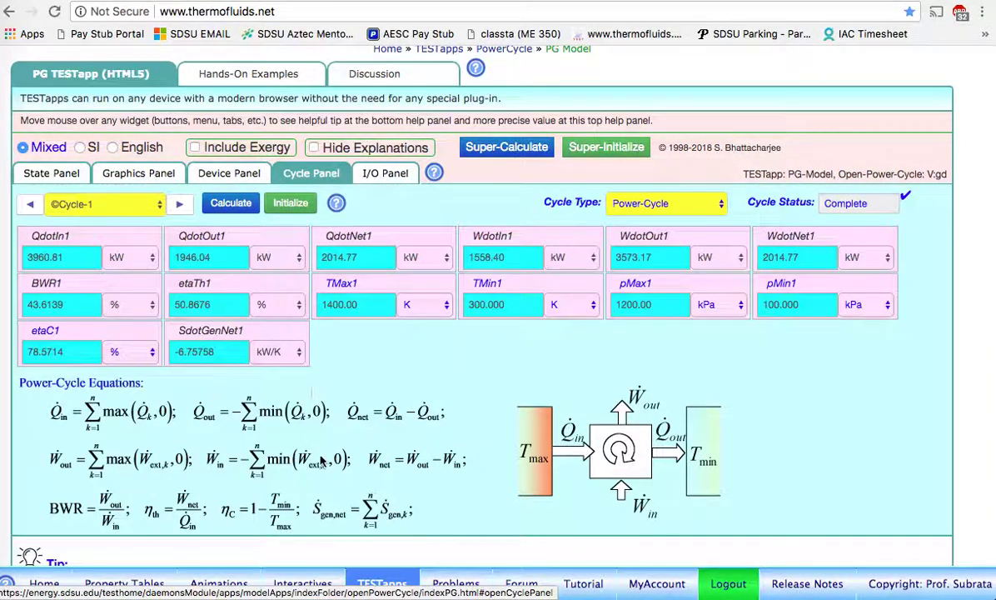
mouse_move(190, 305)
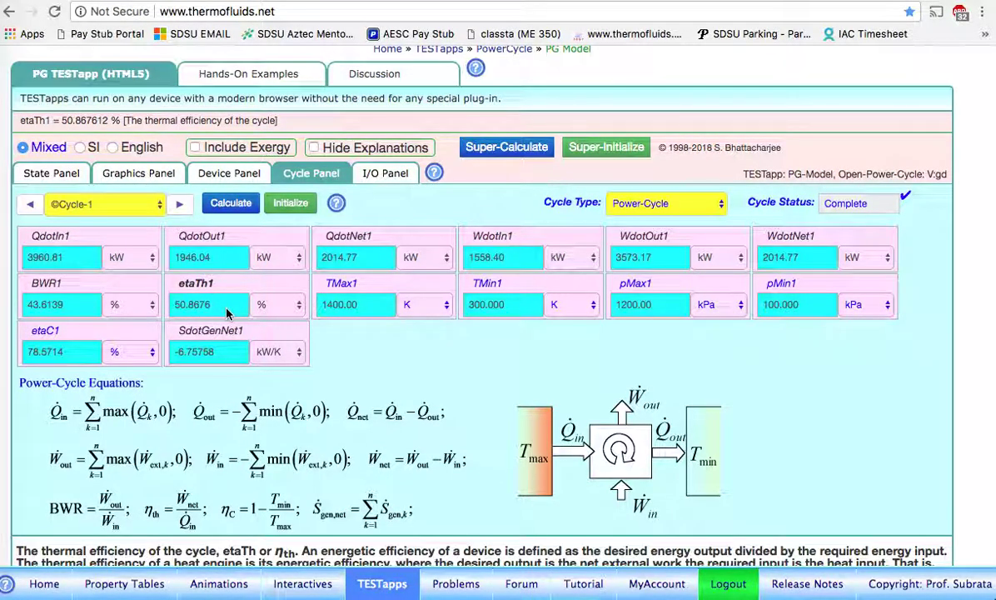
Review the I/O expressions and results for QdotOut, Qdotnet and the compressor and turbine efficiencies Ceta and Teta.
left_click(386, 174)
scroll(291, 449, "down", 1)
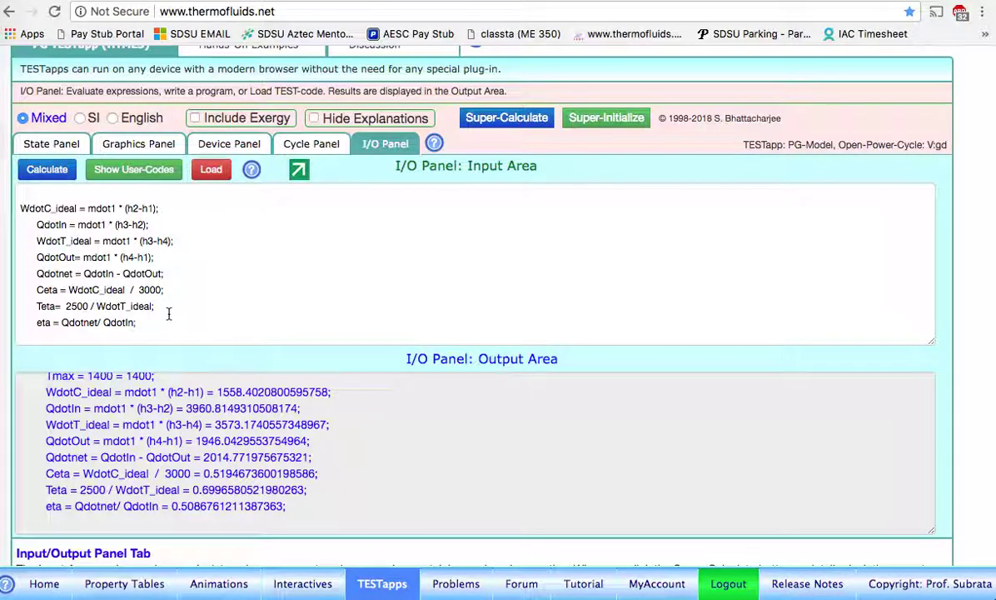
scroll(141, 305, "up", 1)
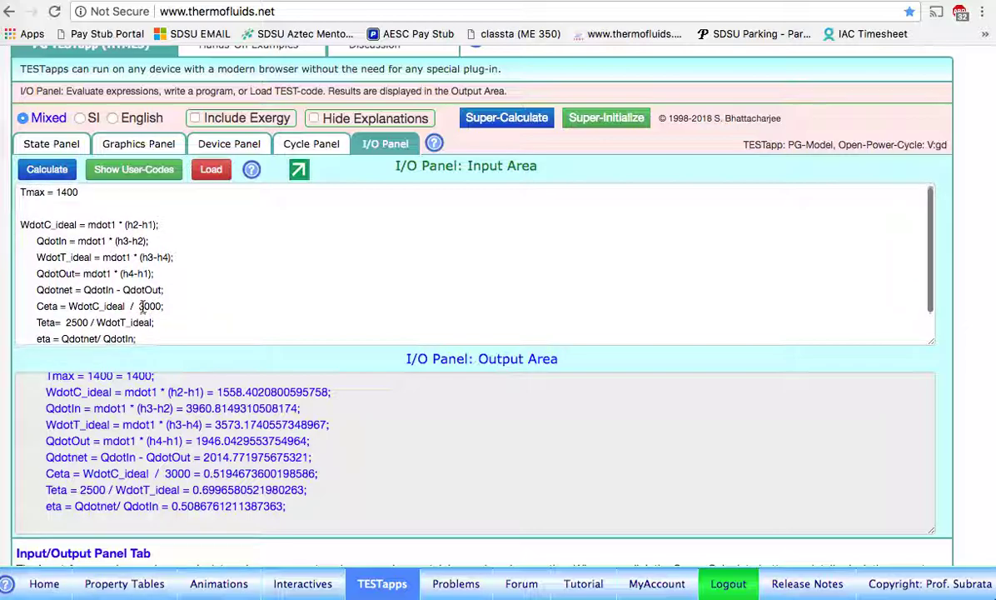
scroll(142, 306, "down", 1)
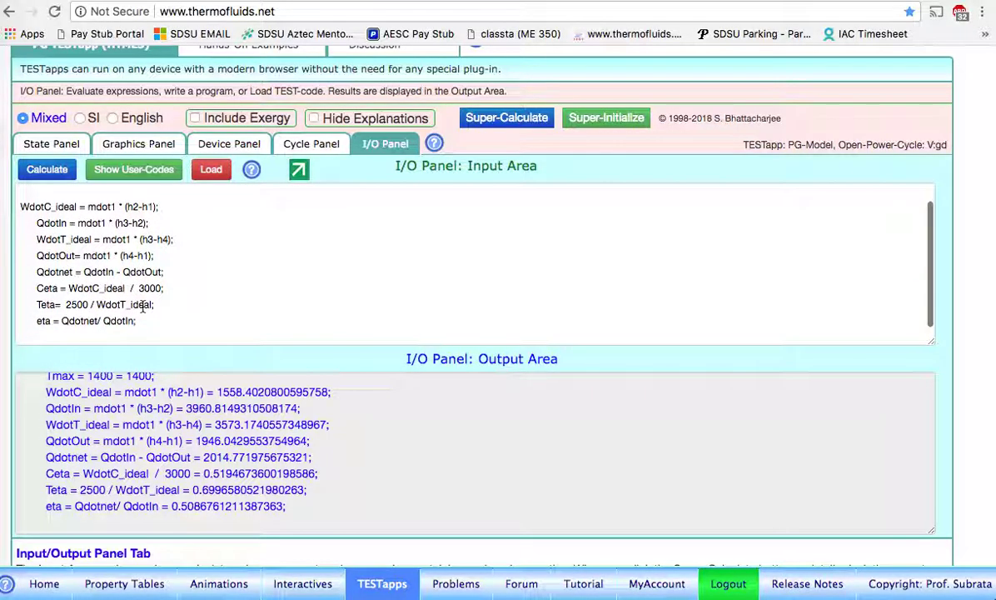
scroll(142, 305, "up", 1)
left_click(162, 267)
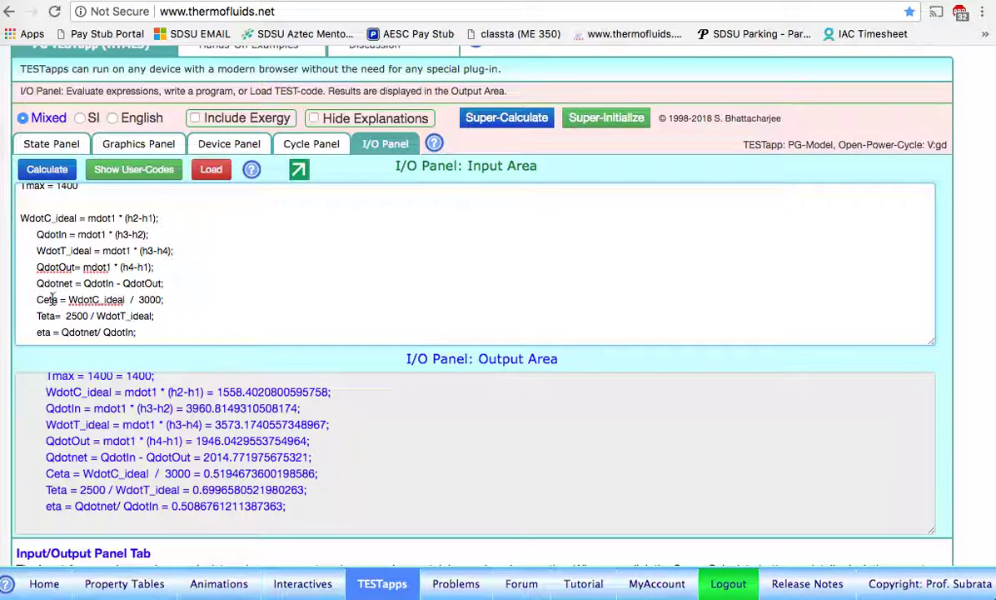
left_click(180, 292)
scroll(149, 235, "down", 1)
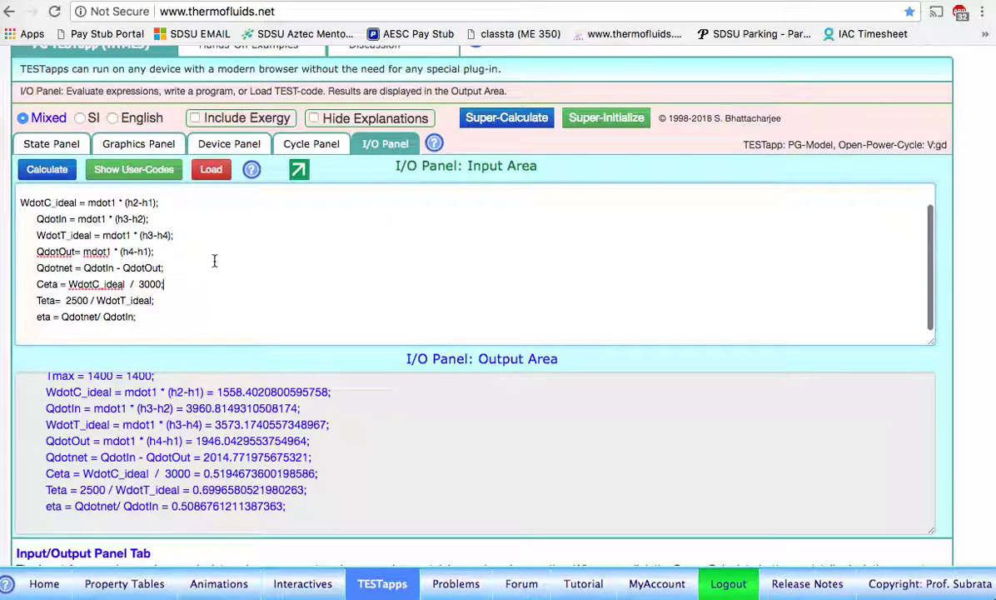
Check the what-if scenario on the PowerPoint slide, and set Tmax = 2200; and pRatio = 8; in the I/O input back in the browser.
key("super+Tab")
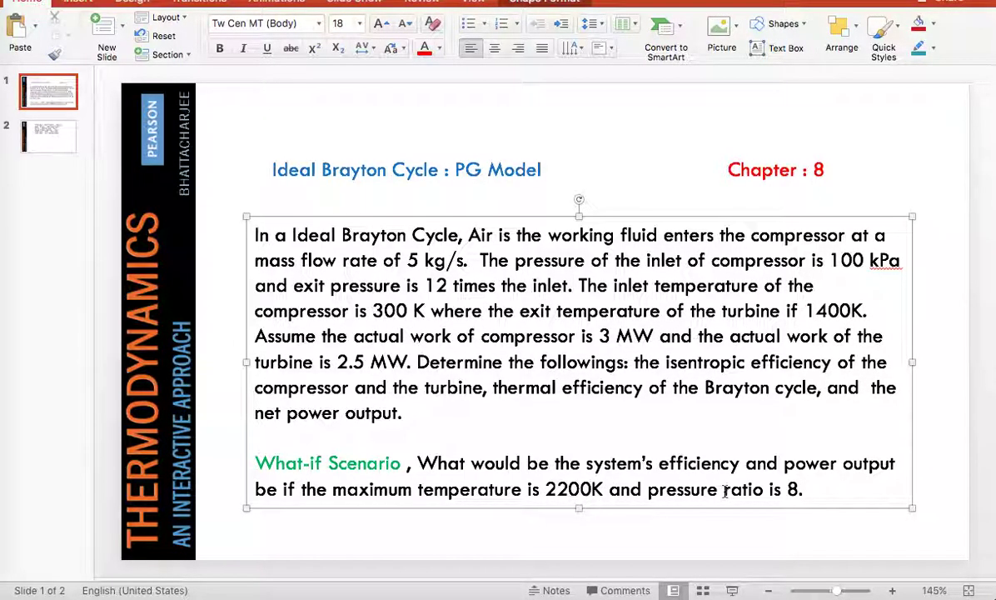
key("super+Tab")
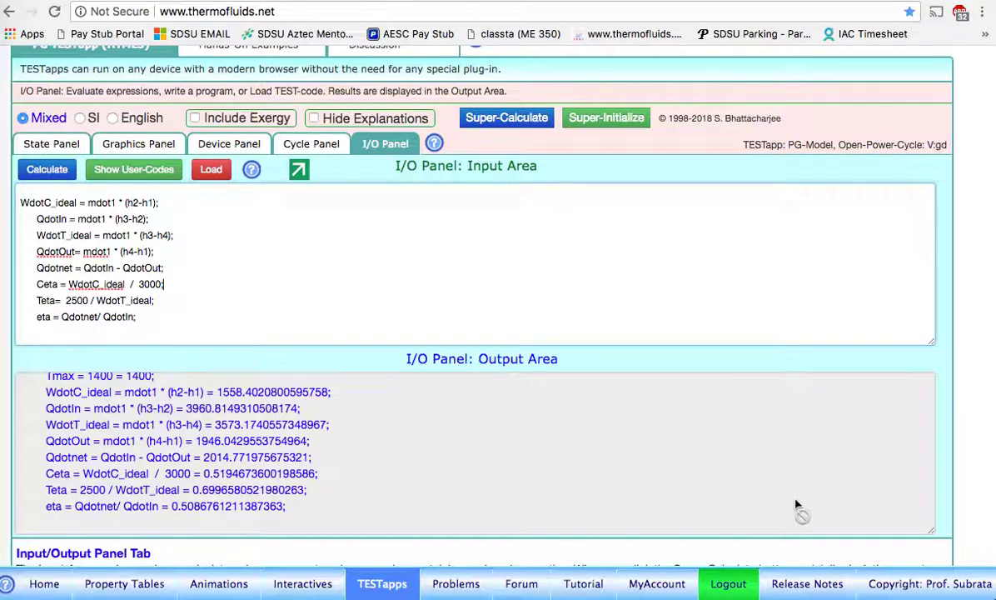
scroll(183, 352, "up", 2)
scroll(182, 349, "up", 1)
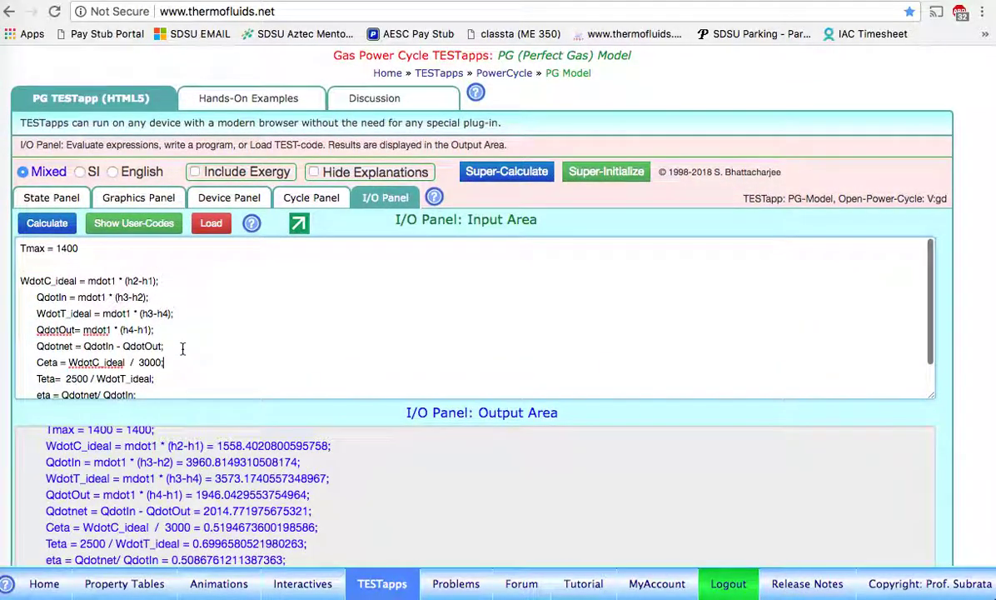
left_click(80, 248)
key("BackSpace")
key("BackSpace")
key("BackSpace")
key("BackSpace")
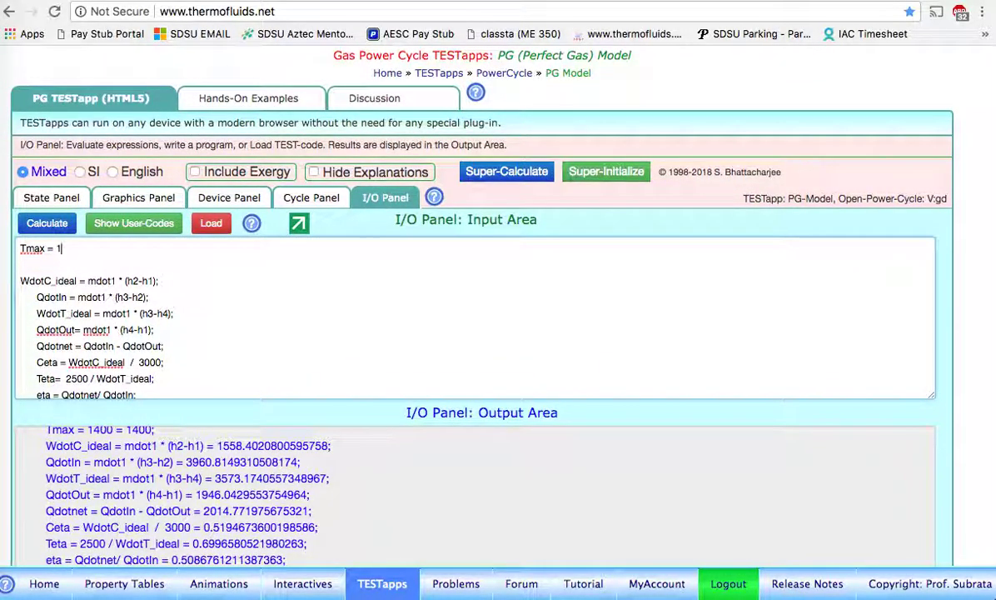
type("2200;")
key("Return")
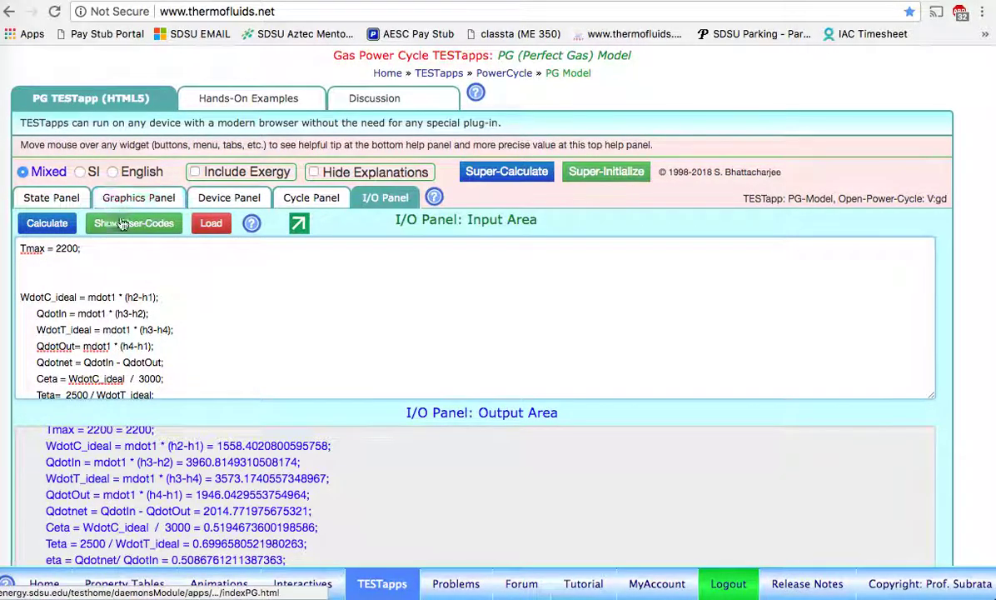
type("pRatio = 8;")
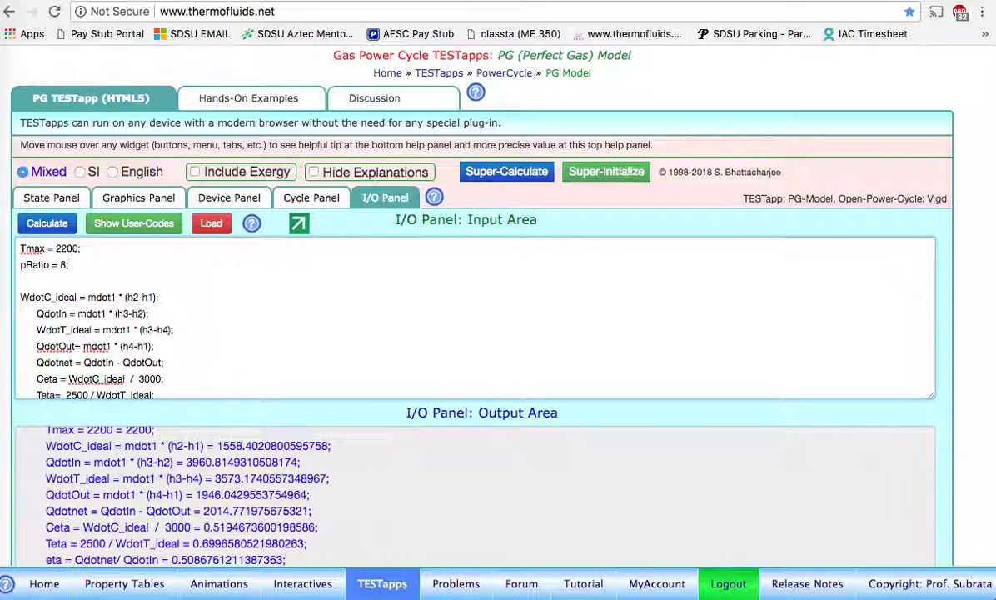
key("Return")
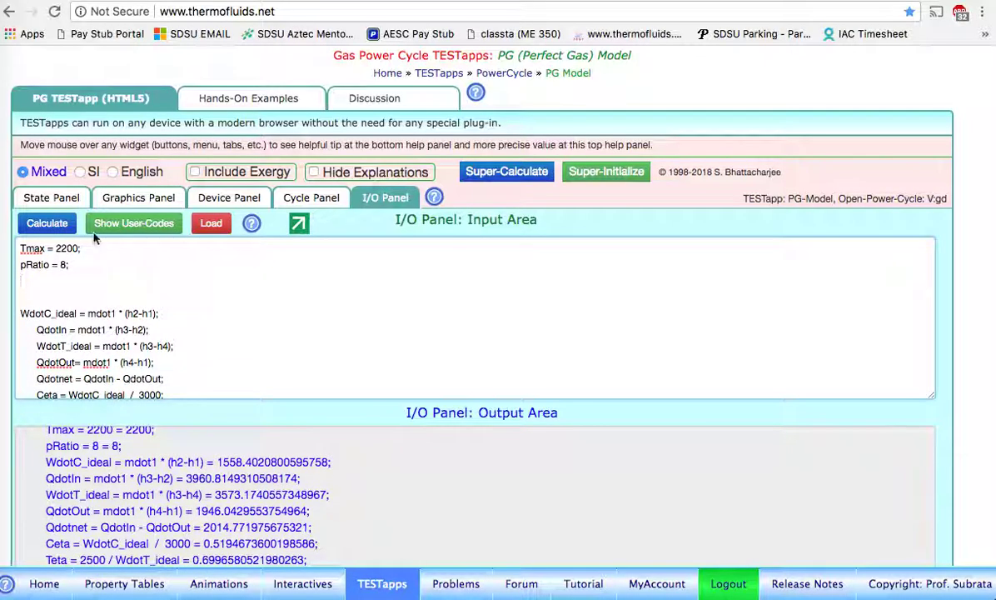
Set State-2's pressure p2 to =pRatio * p1 and recalculate the state, dismissing the Java prompt.
left_click(51, 198)
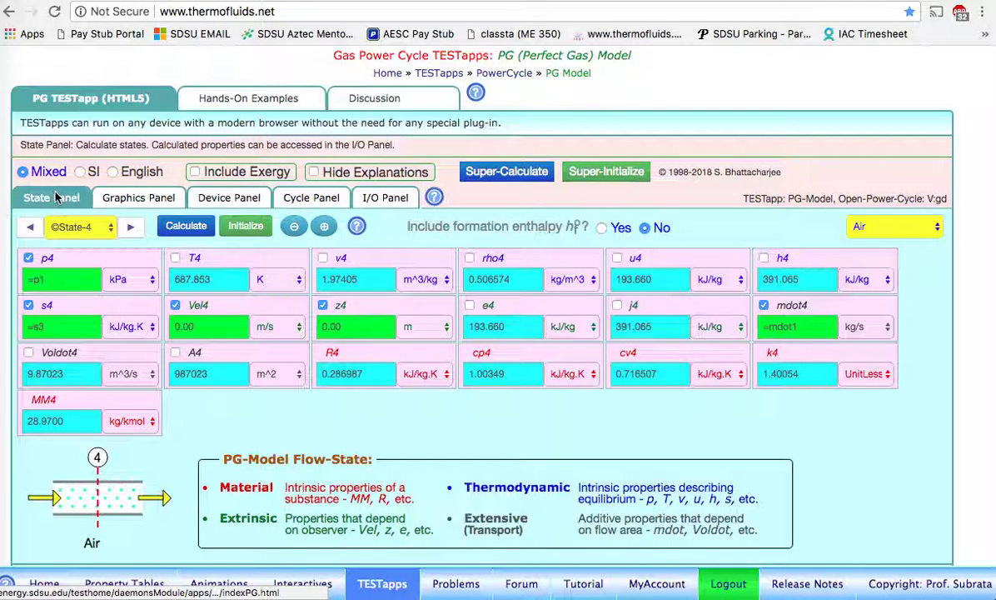
left_click(32, 231)
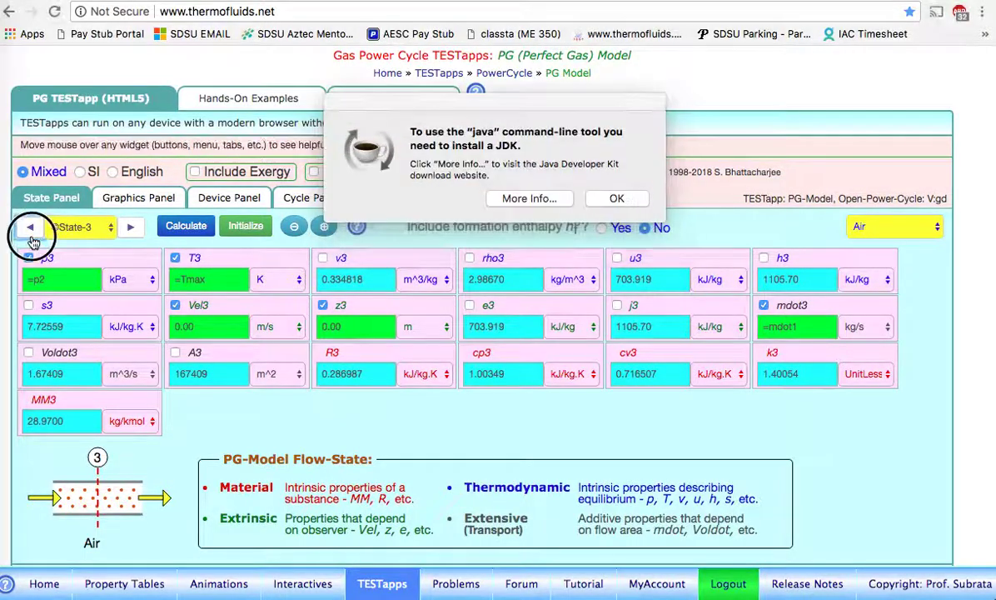
left_click(615, 198)
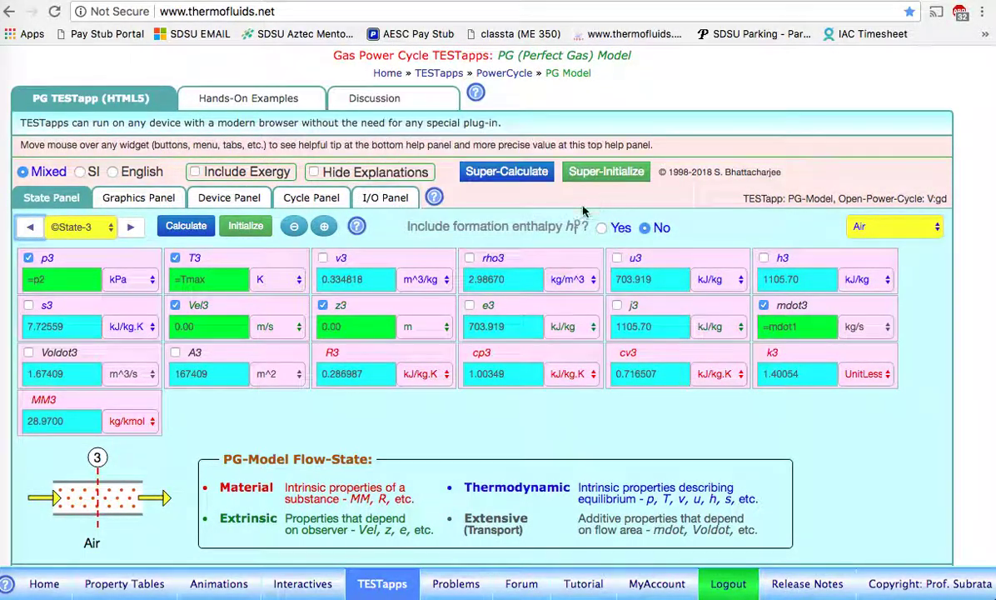
left_click(29, 227)
left_click(39, 279)
left_click(41, 279)
key("BackSpace")
key("BackSpace")
type("p")
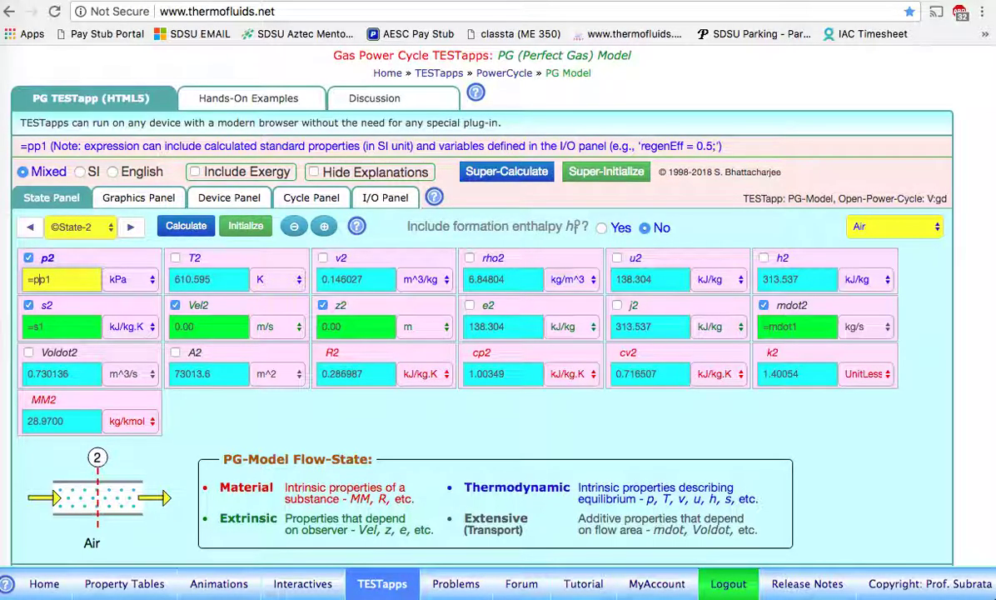
type("Ratio ")
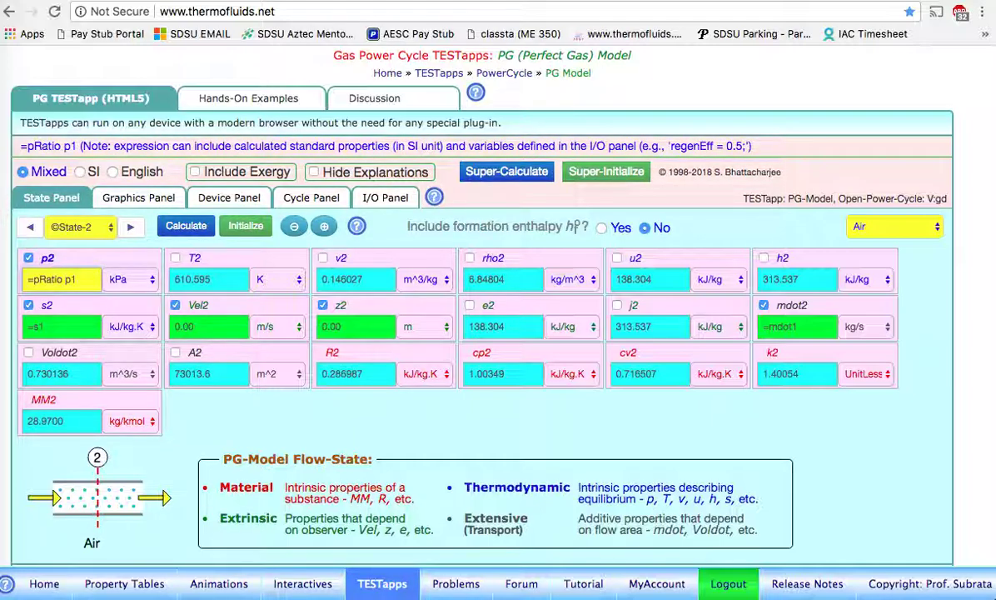
type("*")
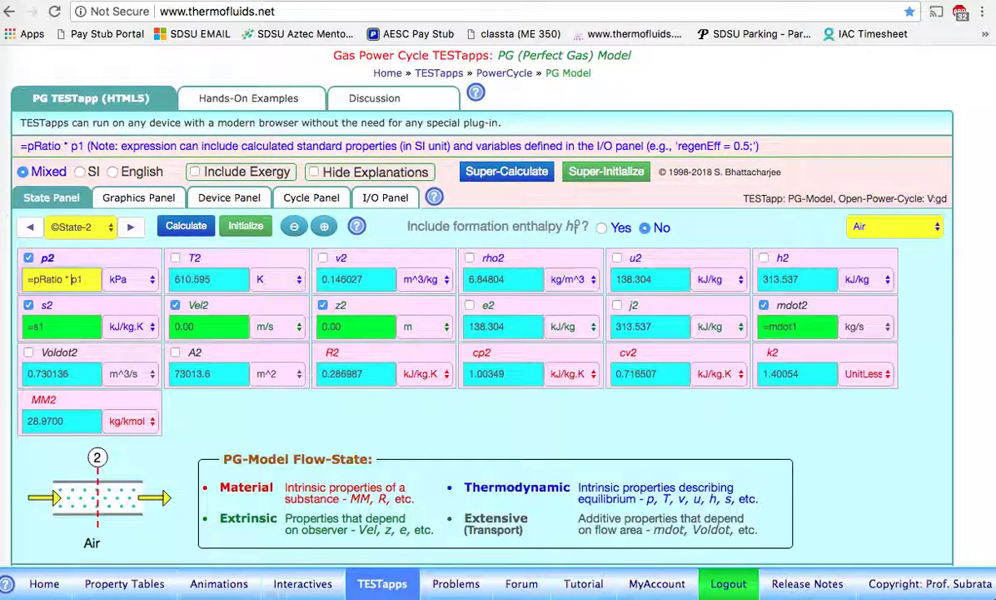
key("Return")
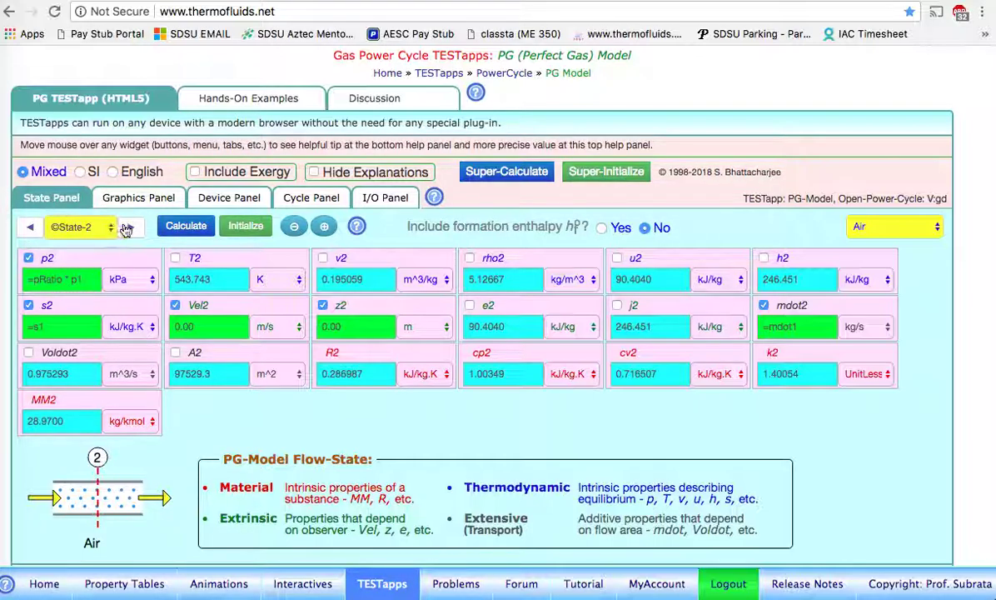
left_click(167, 229)
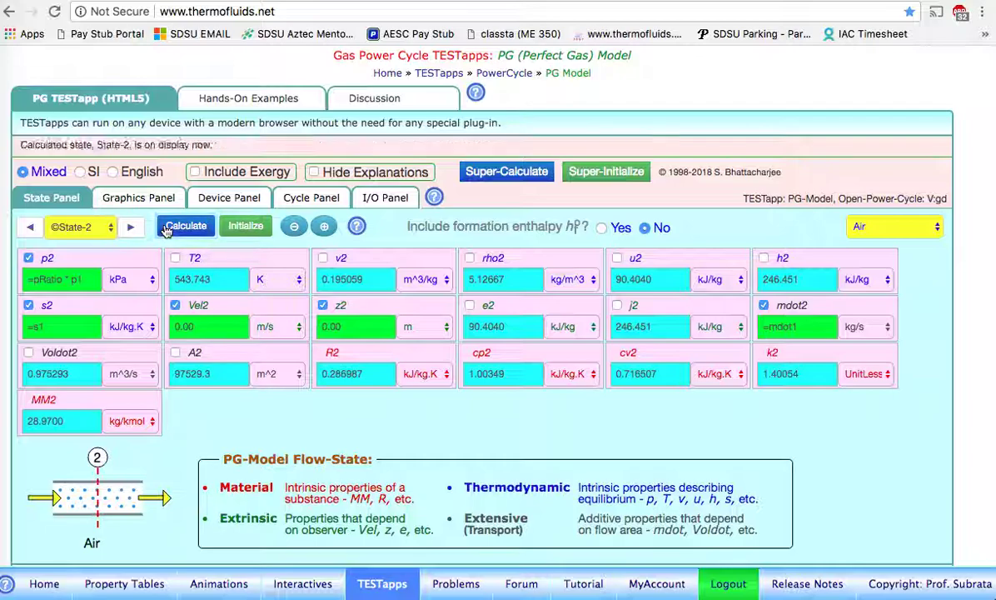
Super-calculate the whole analysis and check Cycle-1's thermal efficiency etaTh1 and net power WdotNet1.
left_click(508, 172)
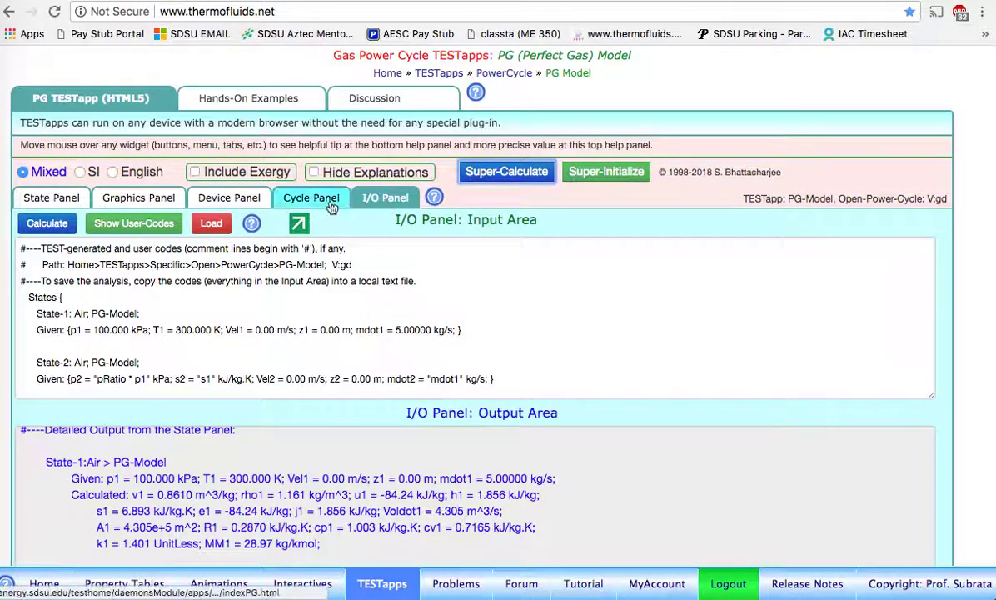
left_click(304, 205)
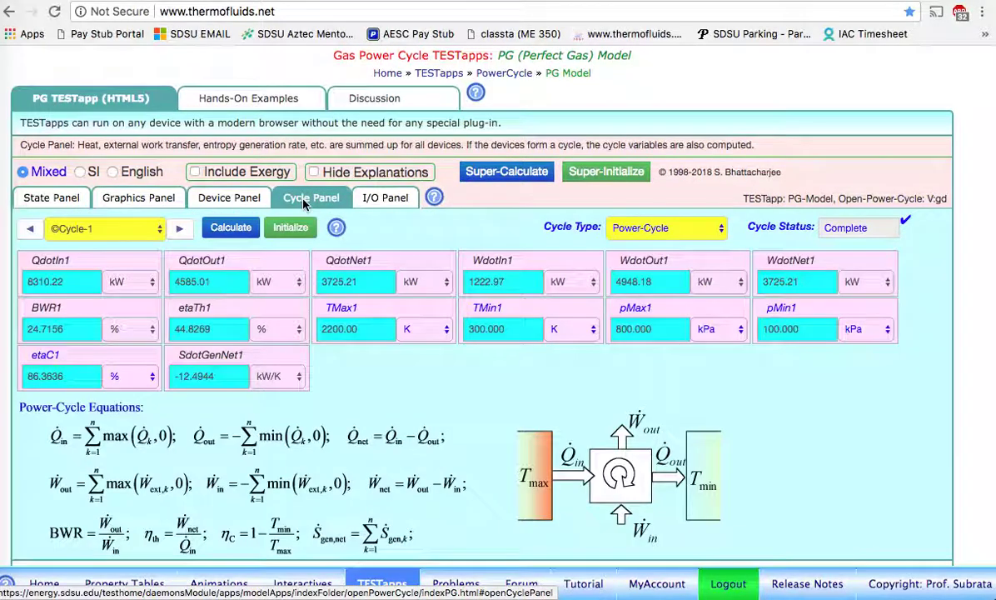
mouse_move(263, 319)
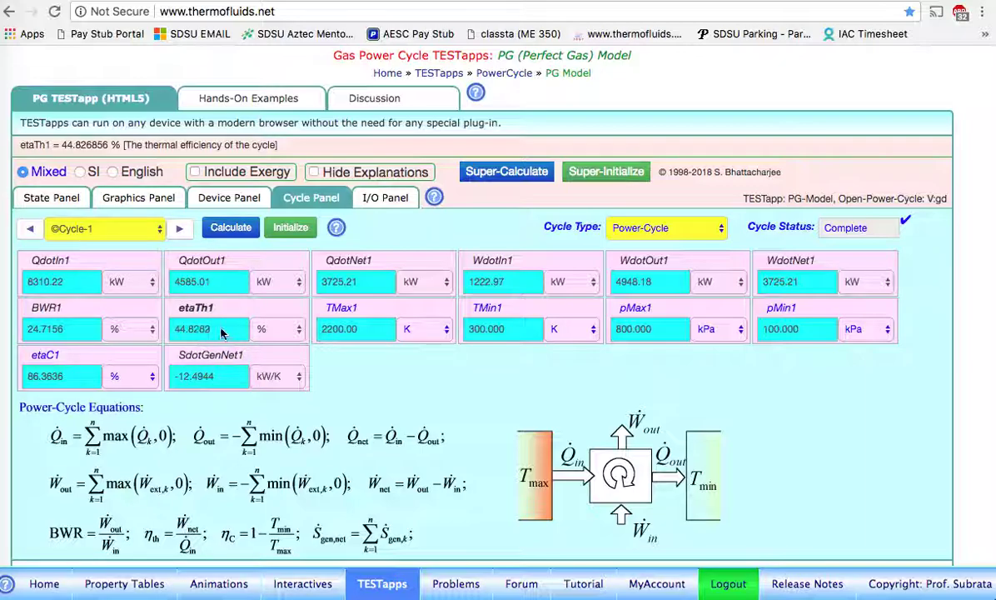
mouse_move(768, 259)
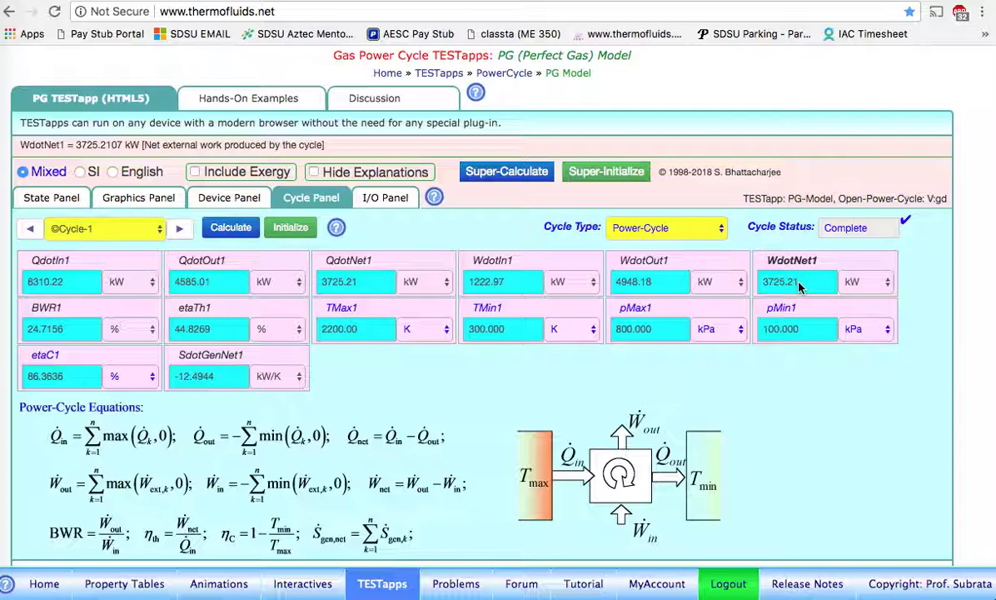
scroll(746, 262, "down", 1)
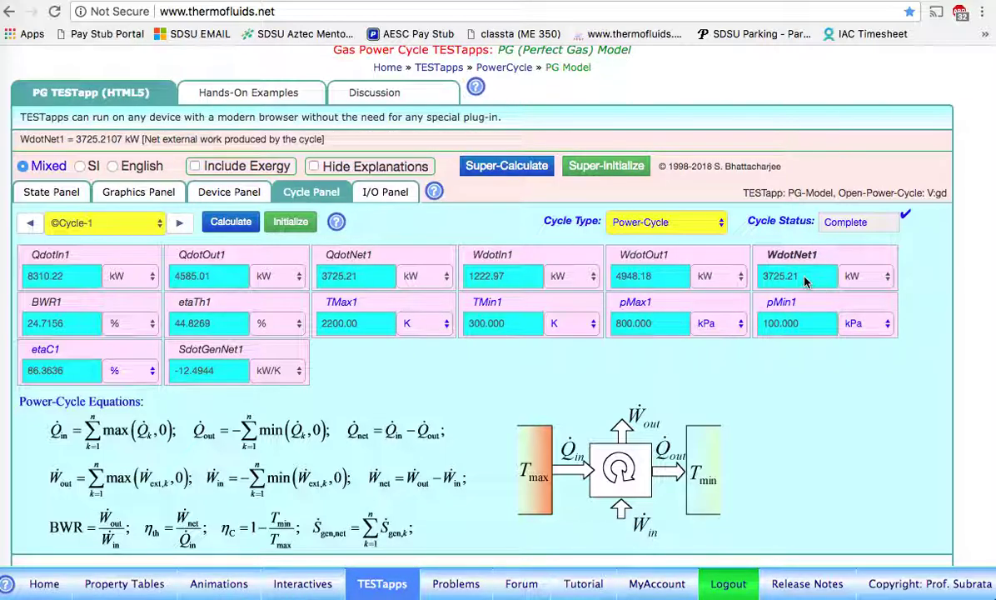
Examine the detailed I/O output for the recalculated Qdotnet, Ceta, Teta and eta expressions.
left_click(366, 191)
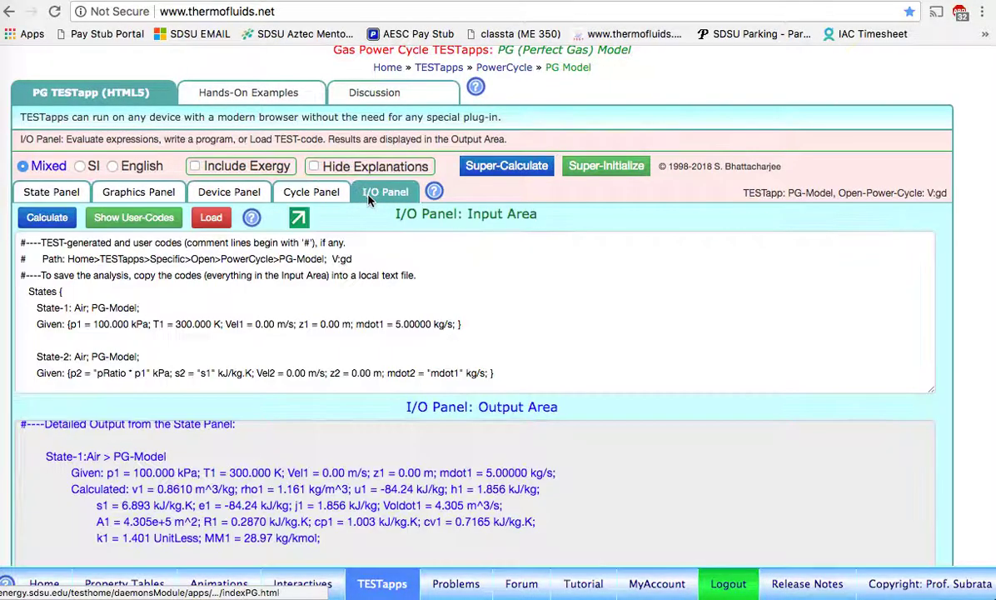
scroll(327, 329, "down", 10)
scroll(351, 524, "down", 15)
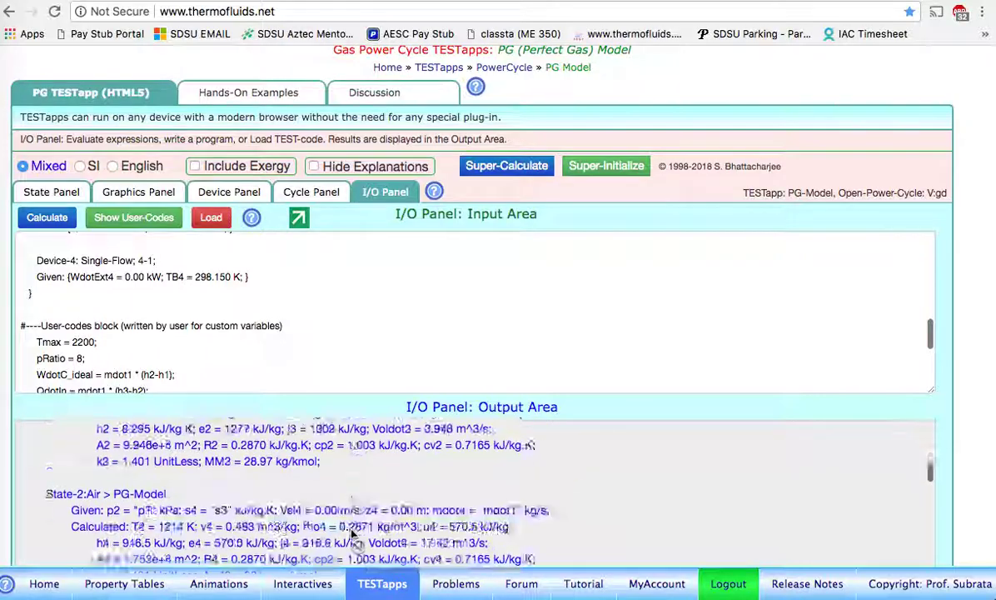
scroll(351, 535, "down", 3)
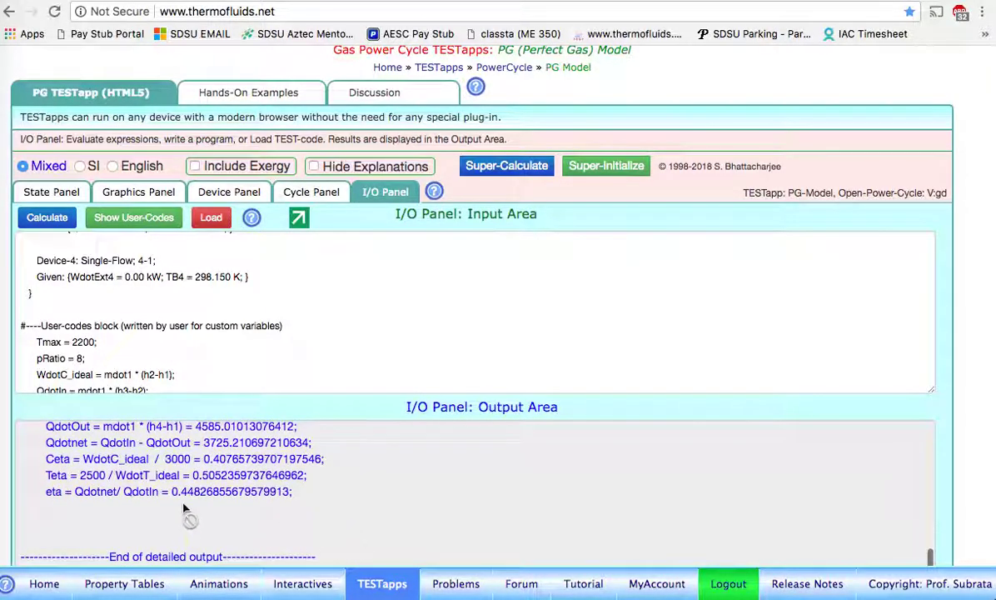
scroll(209, 496, "up", 1)
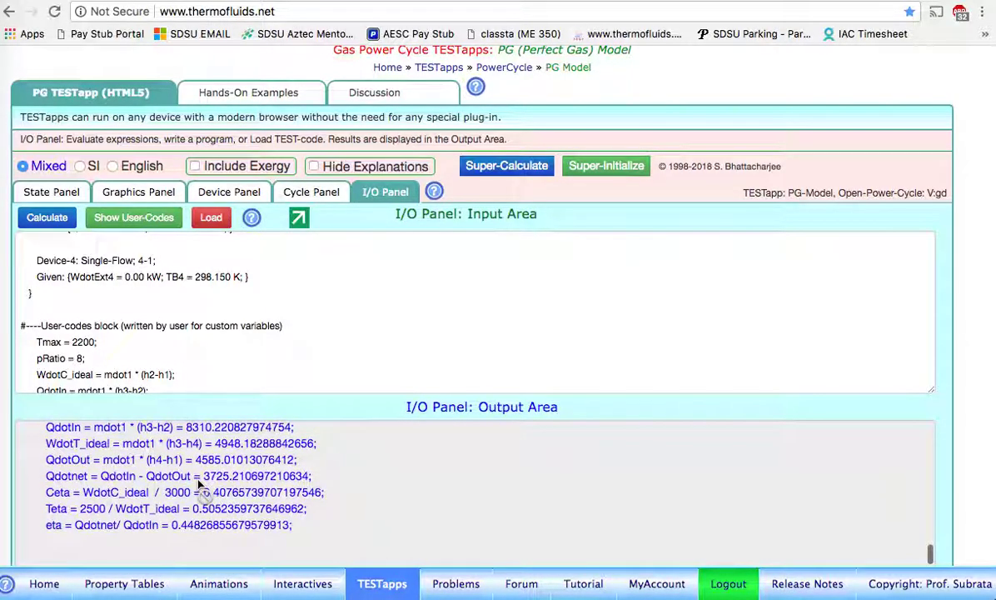